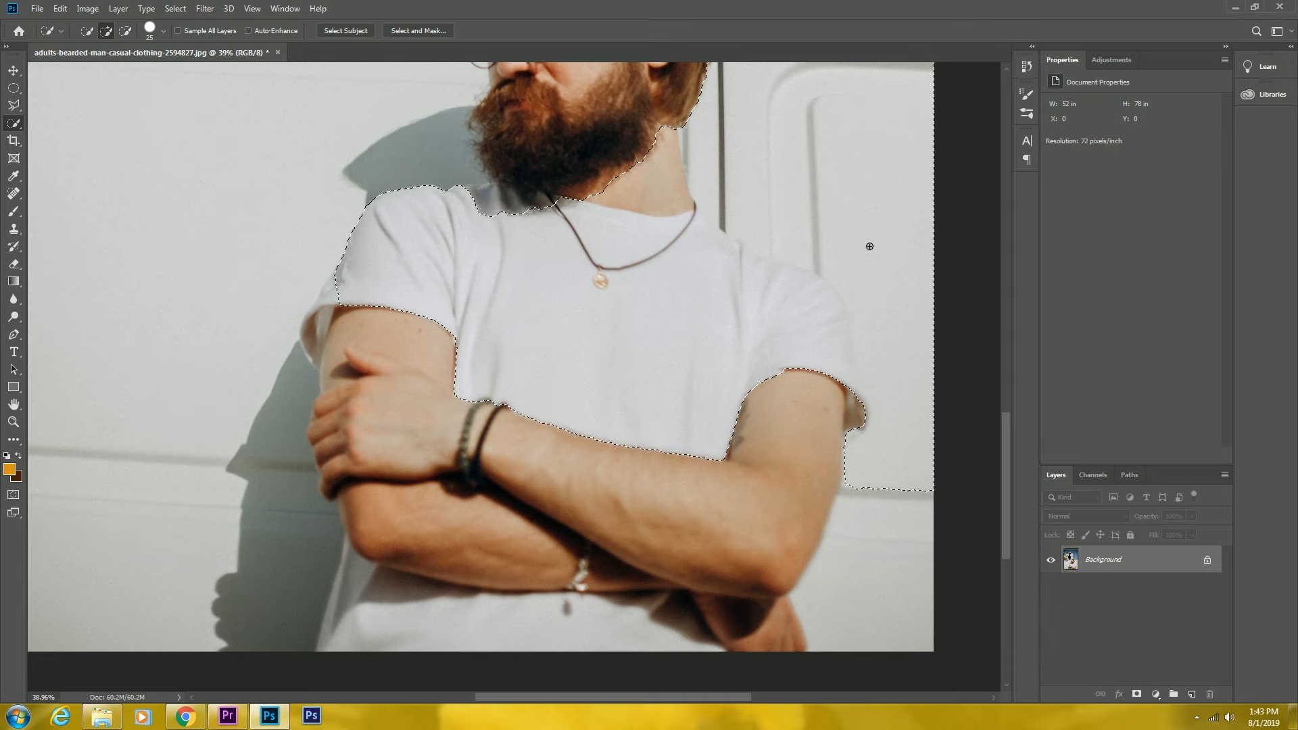
# Step: Undo the last Quick Selection stroke and reselect the T-shirt's chest and far sleeve, leaving out the wall and neck
pyautogui.moveTo(828, 165); pyautogui.dragTo(747, 341)
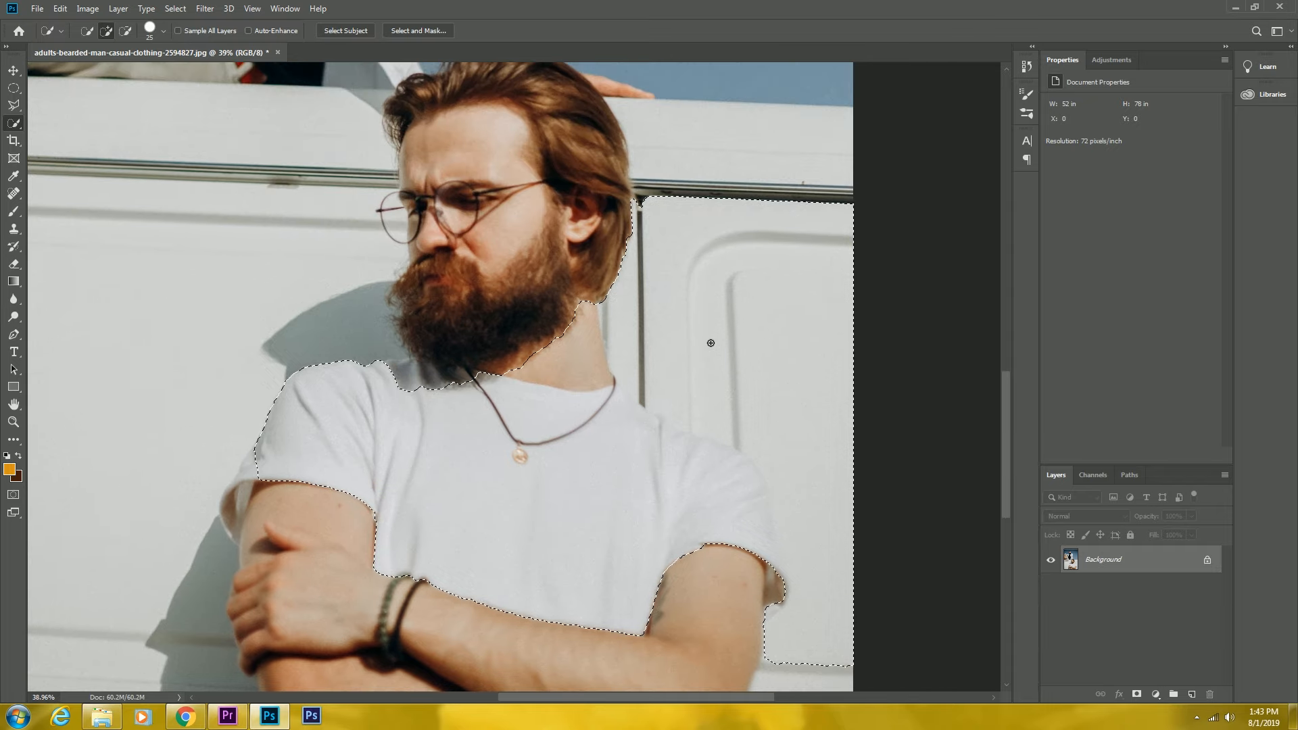
pyautogui.hotkey('ctrl', 'z')
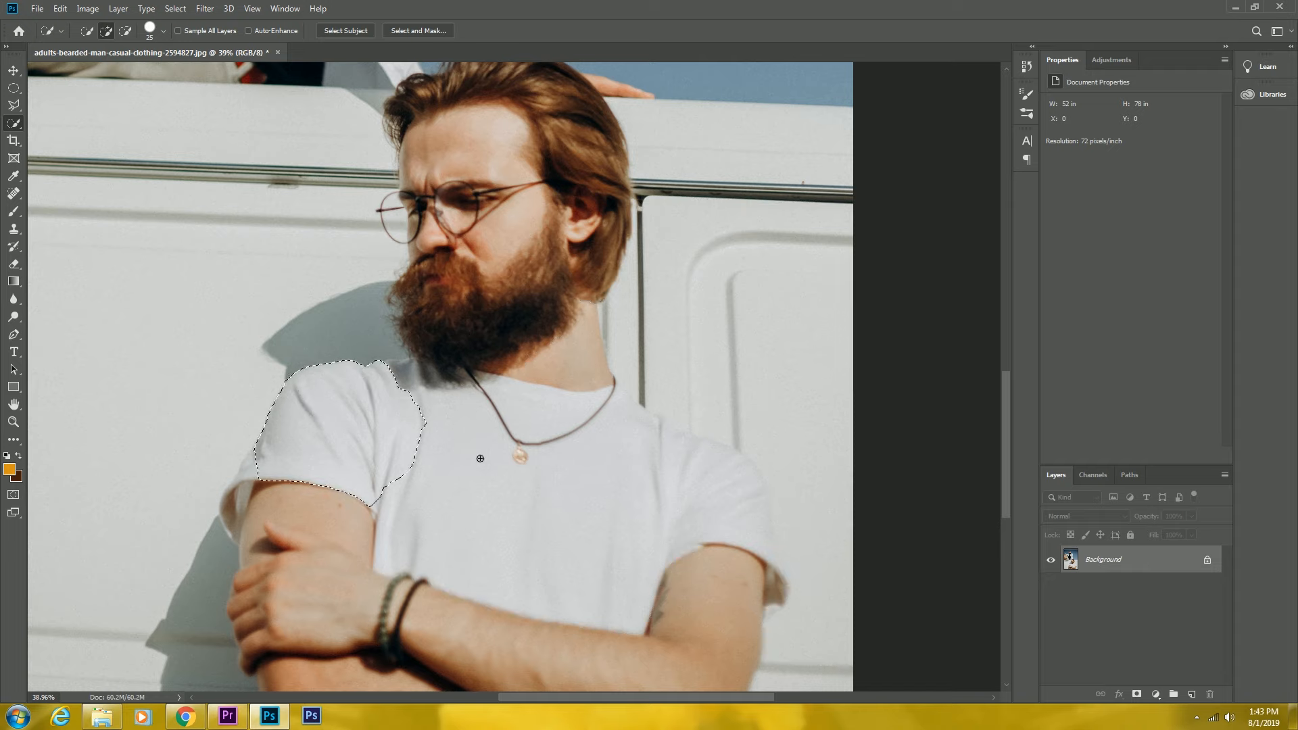
pyautogui.moveTo(480, 459)
pyautogui.mouseDown()
pyautogui.moveTo(581, 491)
pyautogui.moveTo(602, 477)
pyautogui.moveTo(691, 193)
pyautogui.moveTo(696, 365)
pyautogui.moveTo(780, 448)
pyautogui.moveTo(776, 428)
pyautogui.mouseUp()
pyautogui.moveTo(640, 199)
pyautogui.mouseDown()
pyautogui.moveTo(638, 278)
pyautogui.moveTo(639, 206)
pyautogui.moveTo(620, 308)
pyautogui.moveTo(587, 350)
pyautogui.mouseUp()
pyautogui.moveTo(619, 403)
pyautogui.mouseDown()
pyautogui.moveTo(686, 467)
pyautogui.moveTo(741, 493)
pyautogui.moveTo(776, 574)
pyautogui.moveTo(756, 537)
pyautogui.moveTo(765, 554)
pyautogui.mouseUp()
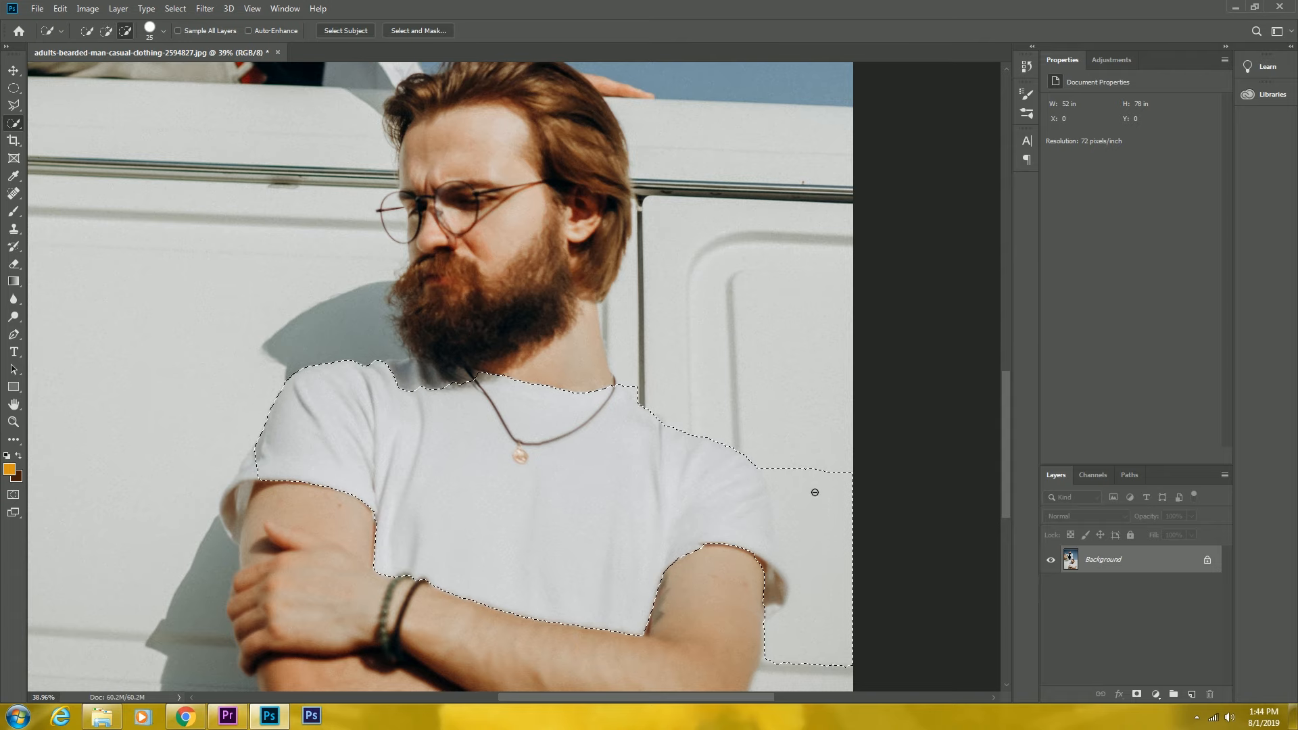
pyautogui.moveTo(815, 492)
pyautogui.mouseDown()
pyautogui.moveTo(829, 576)
pyautogui.moveTo(782, 545)
pyautogui.moveTo(742, 458)
pyautogui.moveTo(758, 482)
pyautogui.mouseUp()
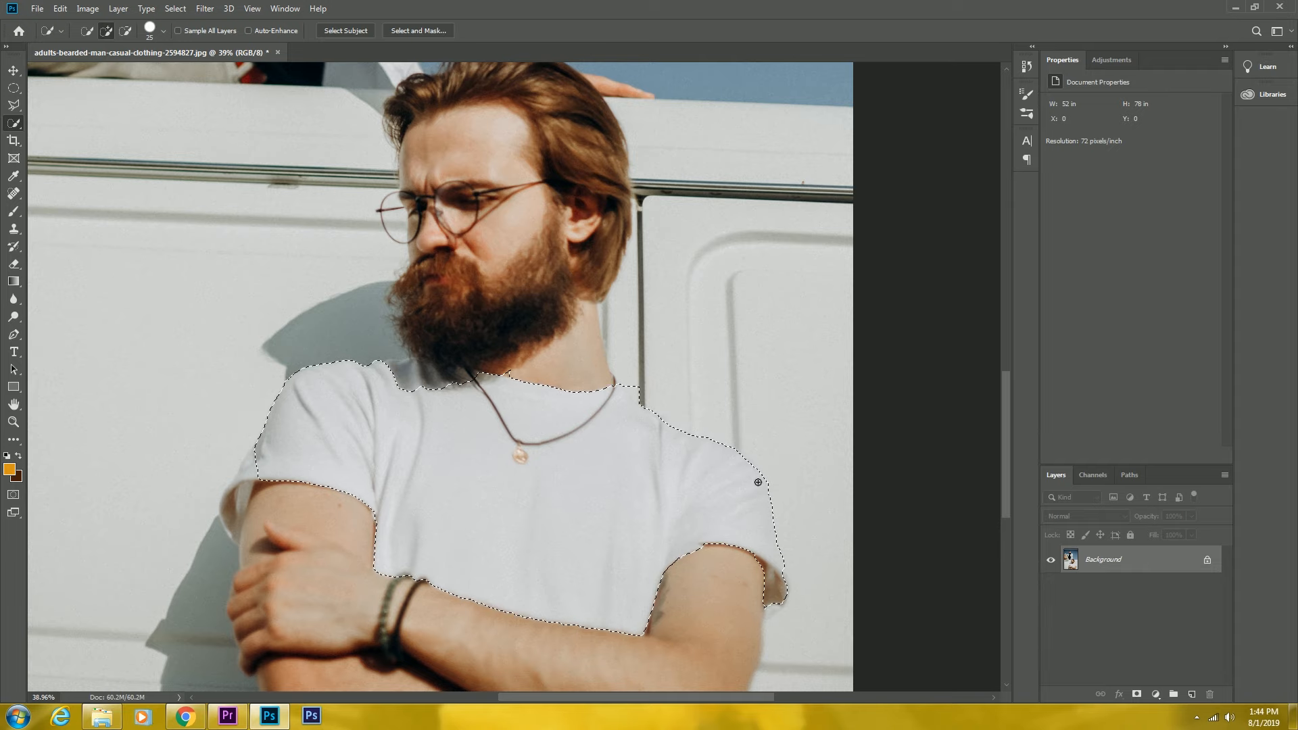
pyautogui.moveTo(778, 546)
pyautogui.mouseDown()
pyautogui.moveTo(783, 600)
pyautogui.moveTo(765, 568)
pyautogui.mouseUp()
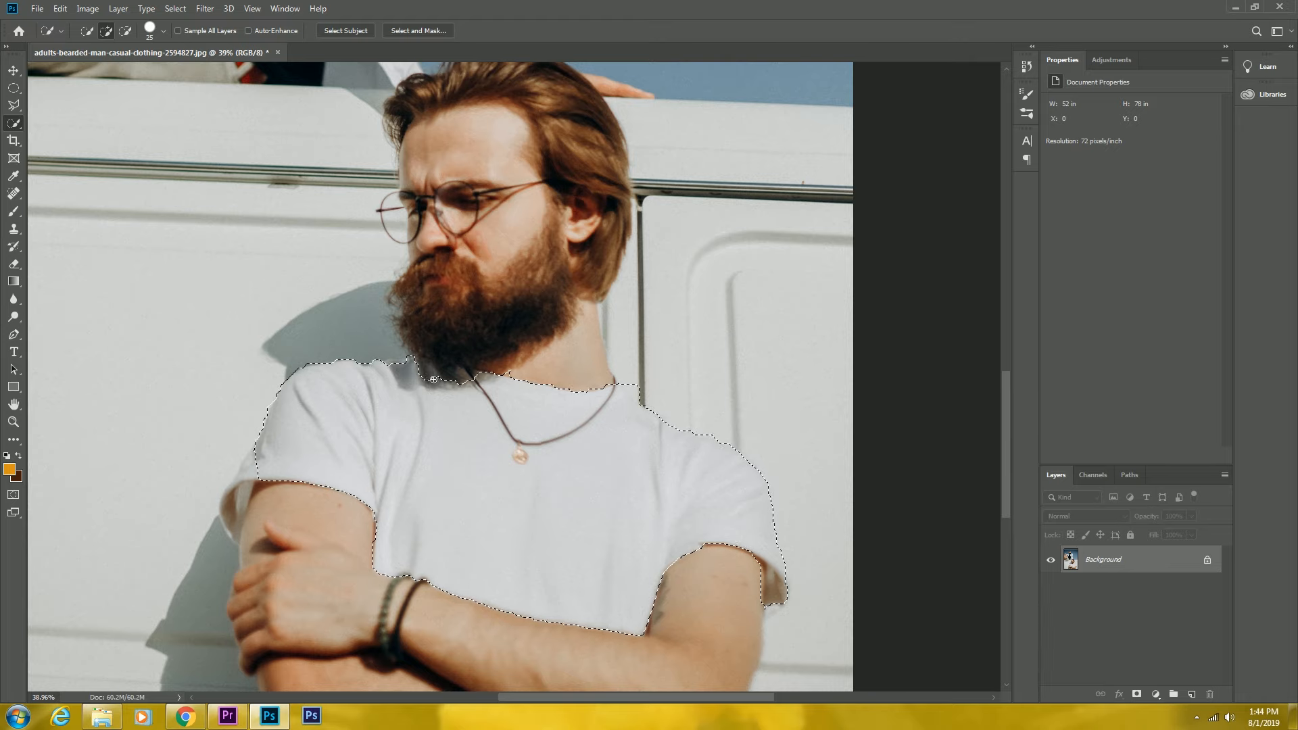
# Step: Add the shaded collar beneath the beard and the cuff of the sleeve above the gripping hand to the selection
pyautogui.moveTo(437, 380)
pyautogui.mouseDown()
pyautogui.moveTo(436, 411)
pyautogui.moveTo(424, 229)
pyautogui.mouseUp()
pyautogui.moveTo(261, 282)
pyautogui.mouseDown()
pyautogui.moveTo(242, 301)
pyautogui.moveTo(236, 347)
pyautogui.mouseUp()
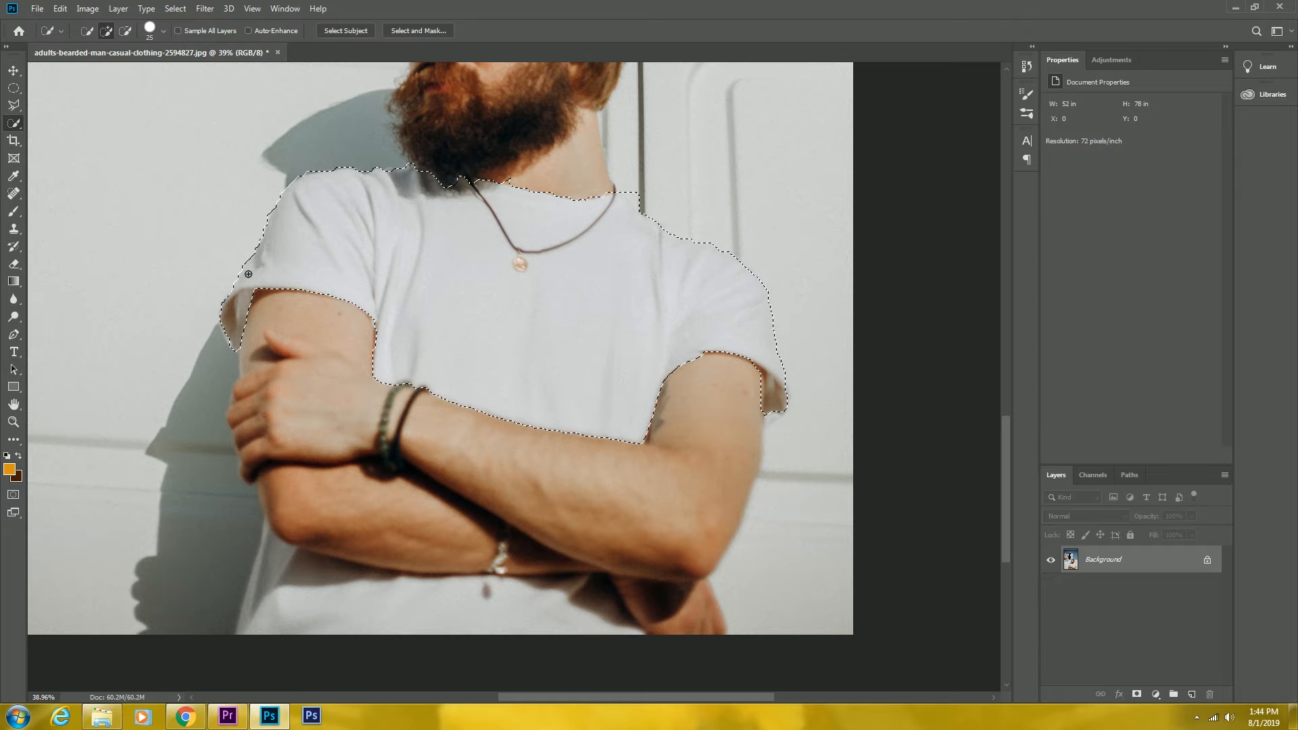
pyautogui.moveTo(450, 426); pyautogui.dragTo(429, 313)
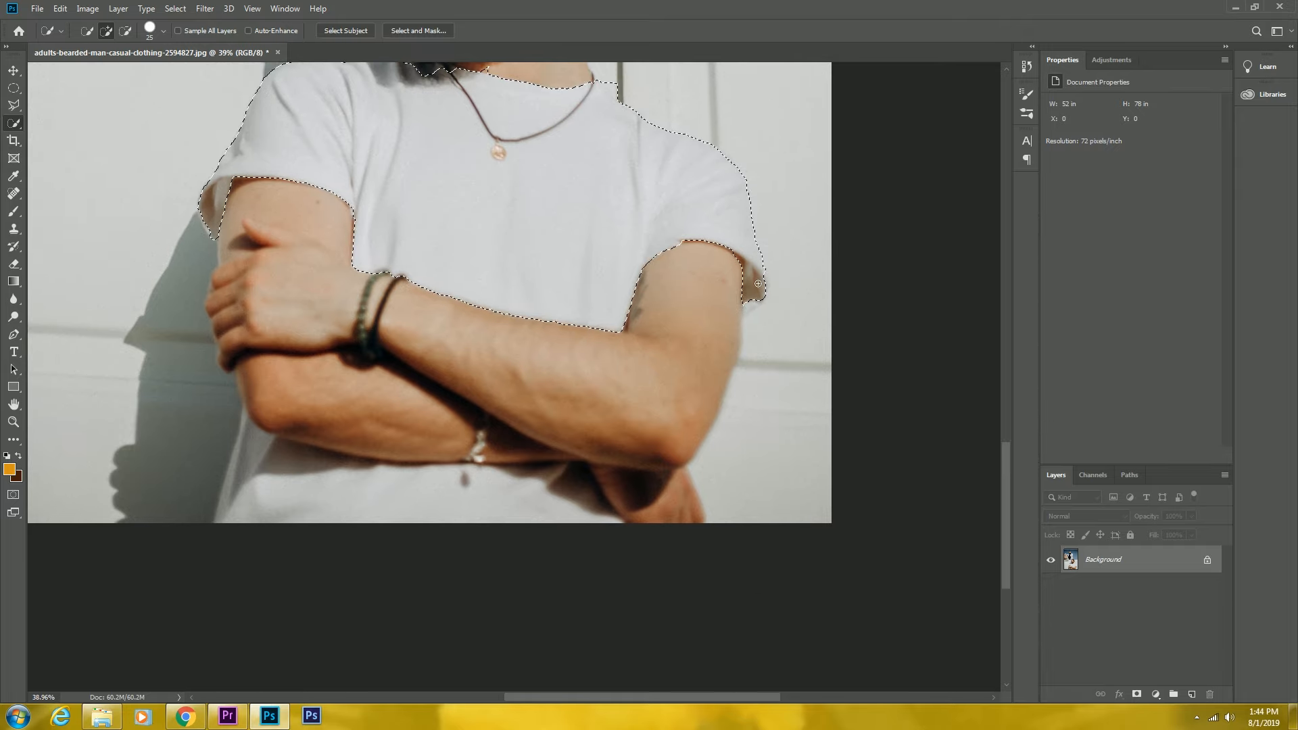
pyautogui.moveTo(642, 217); pyautogui.dragTo(687, 349)
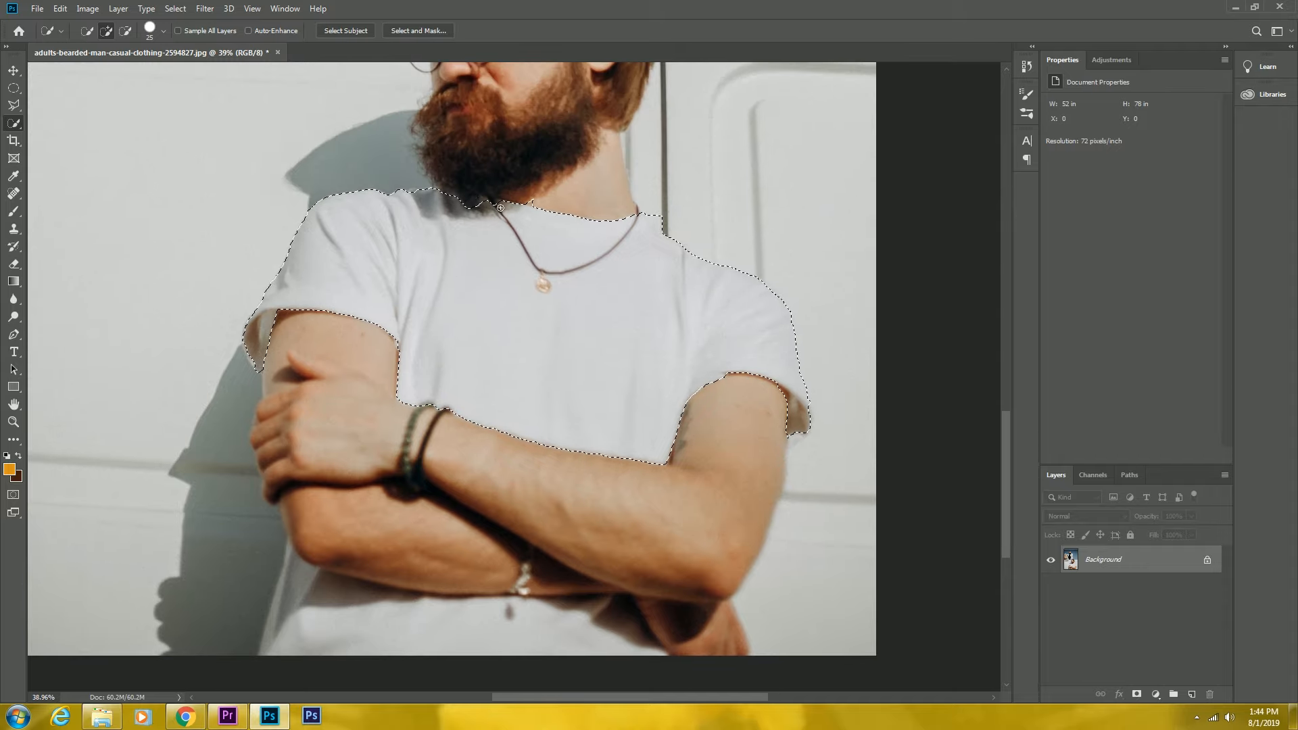
# Step: Add the lower part of the T-shirt beneath the crossed arms, including its shadowed edges, and check the selection in Quick Mask
pyautogui.moveTo(489, 473); pyautogui.dragTo(527, 190)
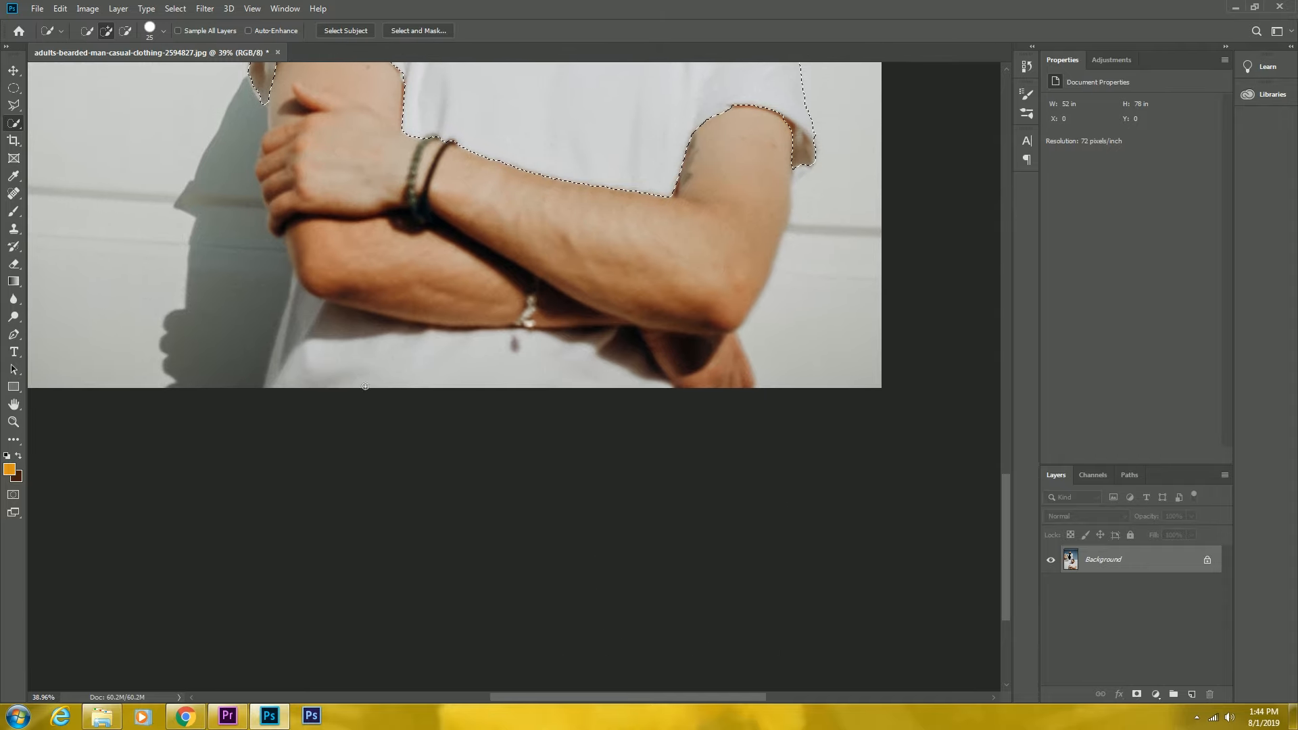
pyautogui.moveTo(304, 319); pyautogui.dragTo(305, 394)
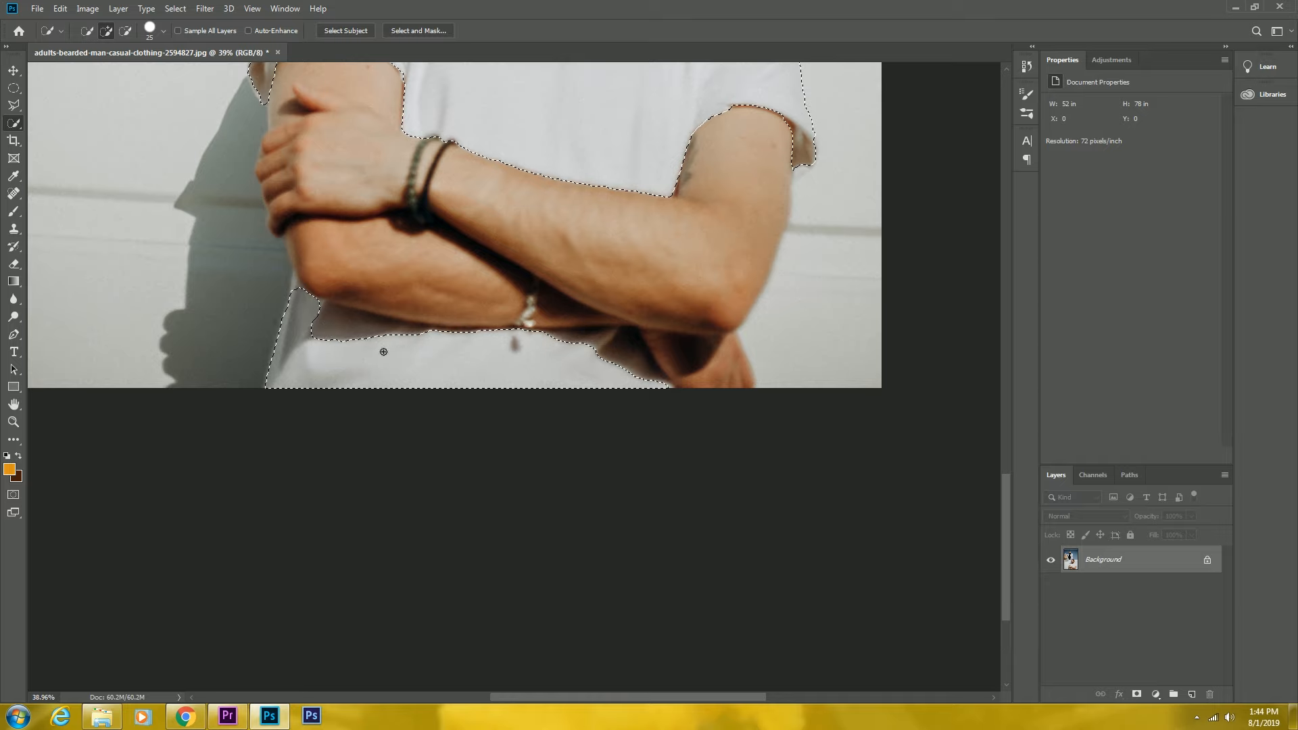
pyautogui.moveTo(319, 330); pyautogui.dragTo(344, 338)
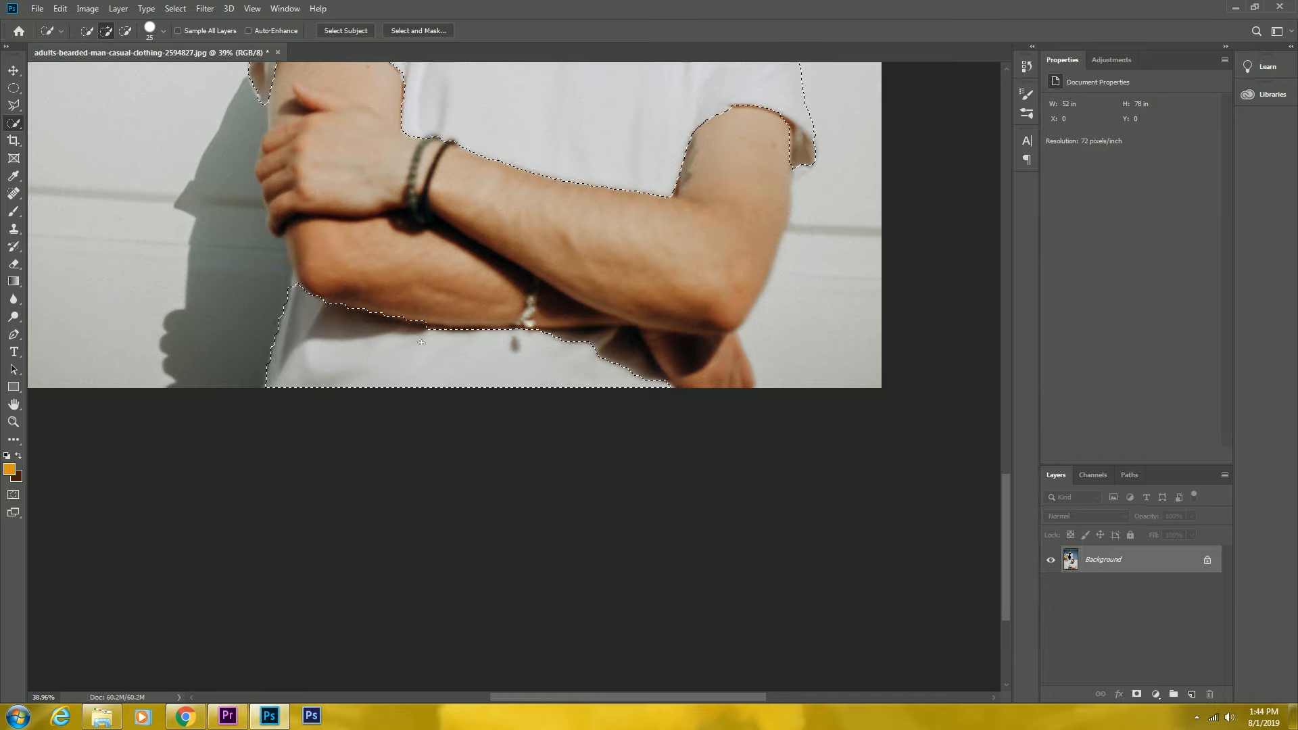
pyautogui.click(620, 358)
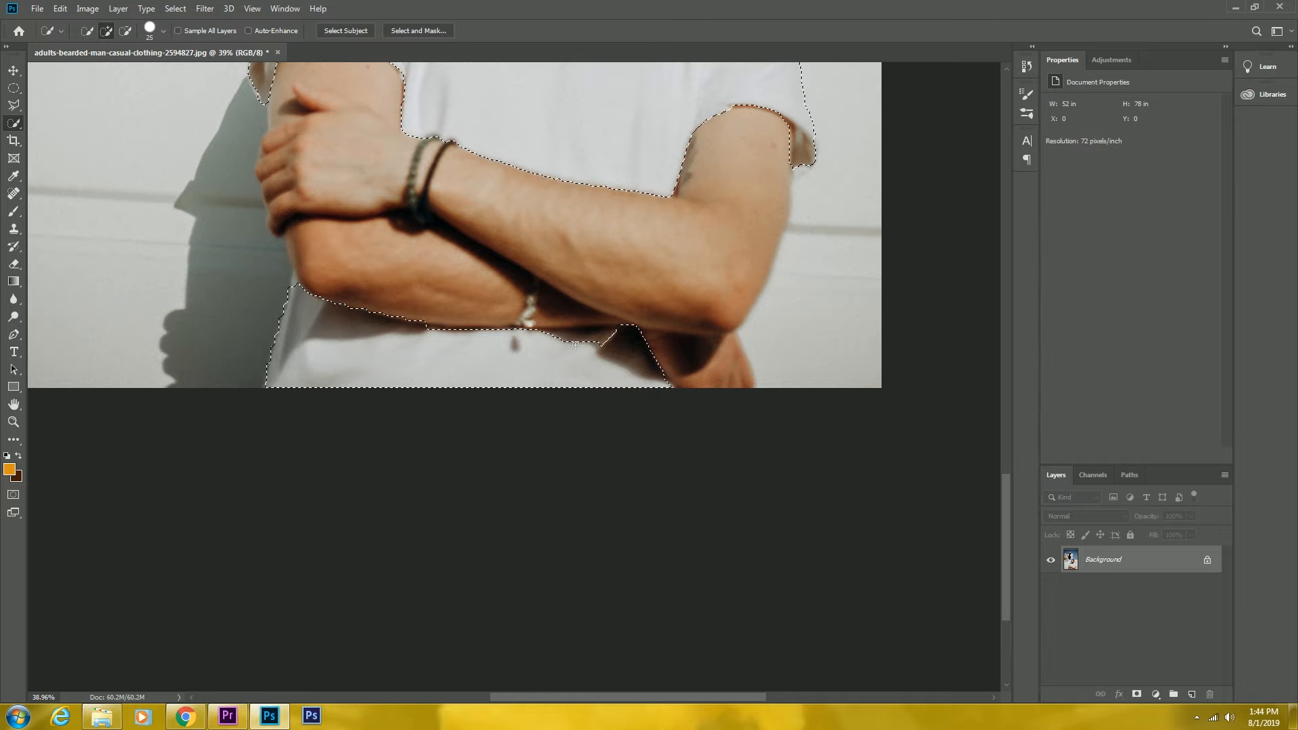
pyautogui.moveTo(569, 342); pyautogui.dragTo(603, 341)
pyautogui.press('q')
pyautogui.press('q')
pyautogui.moveTo(489, 241); pyautogui.dragTo(487, 384)
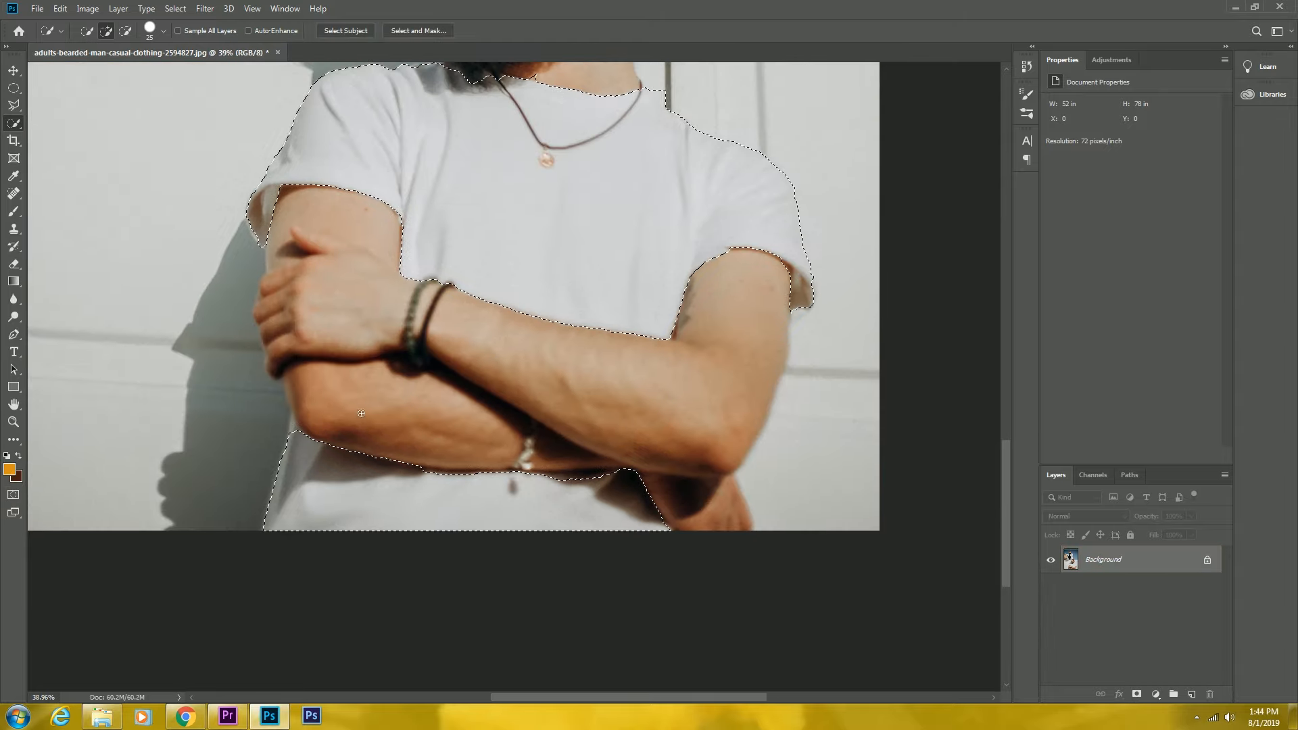
pyautogui.click(291, 433)
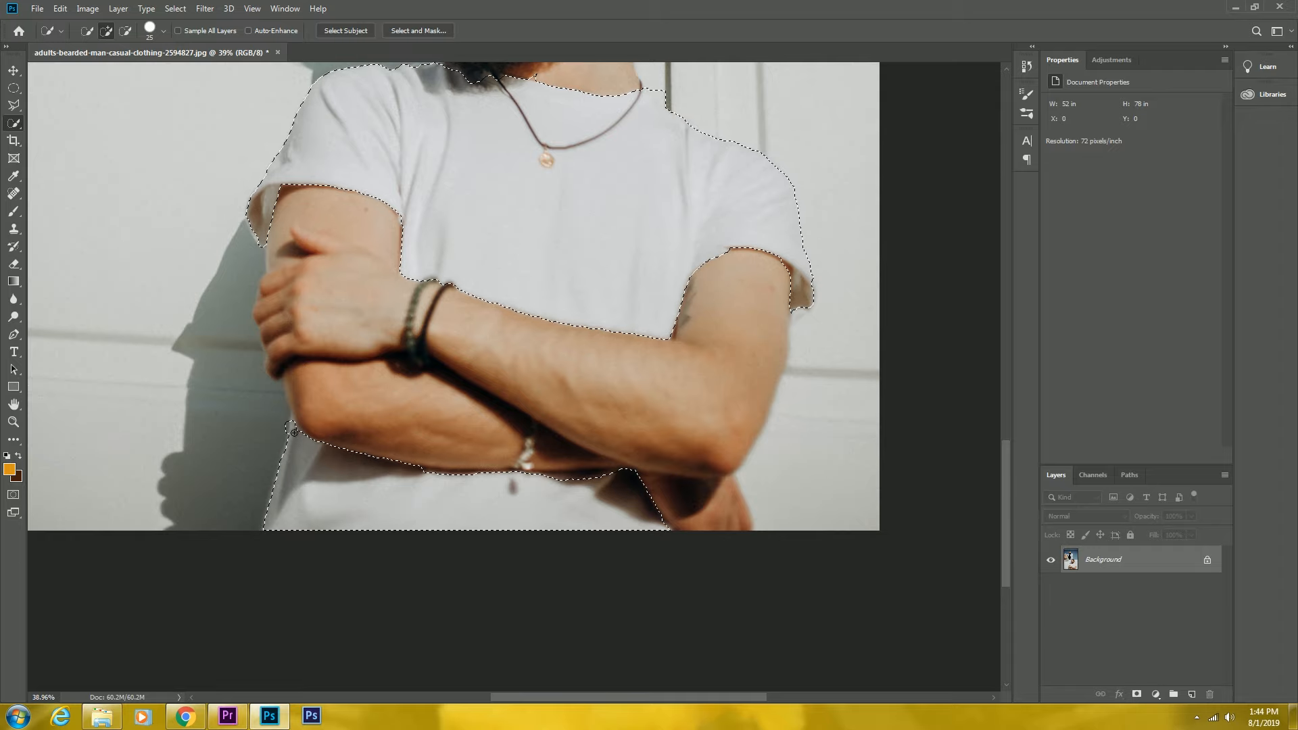
pyautogui.press('alt')
# Step: In Select and Mask, refine the edge under the beard and, with a size 50 brush, the shirt edge below the arms
pyautogui.click(419, 30)
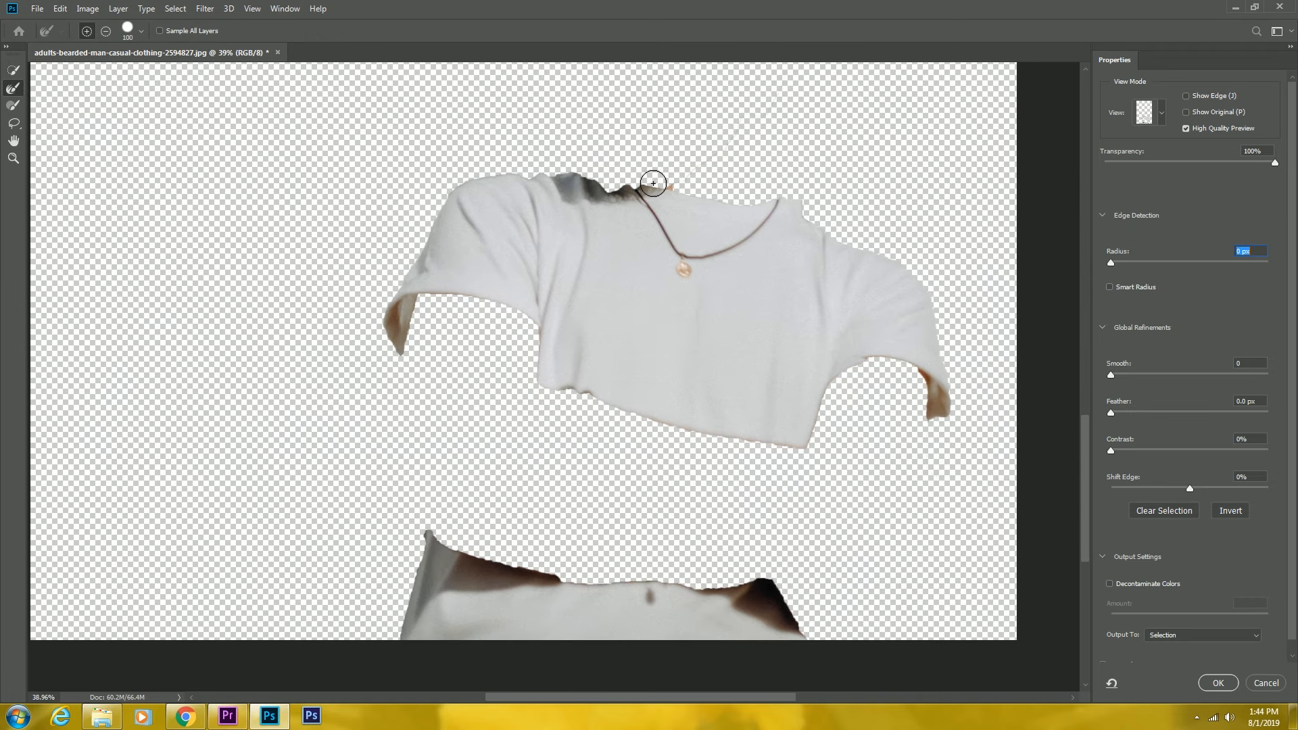
pyautogui.moveTo(653, 183); pyautogui.dragTo(573, 180)
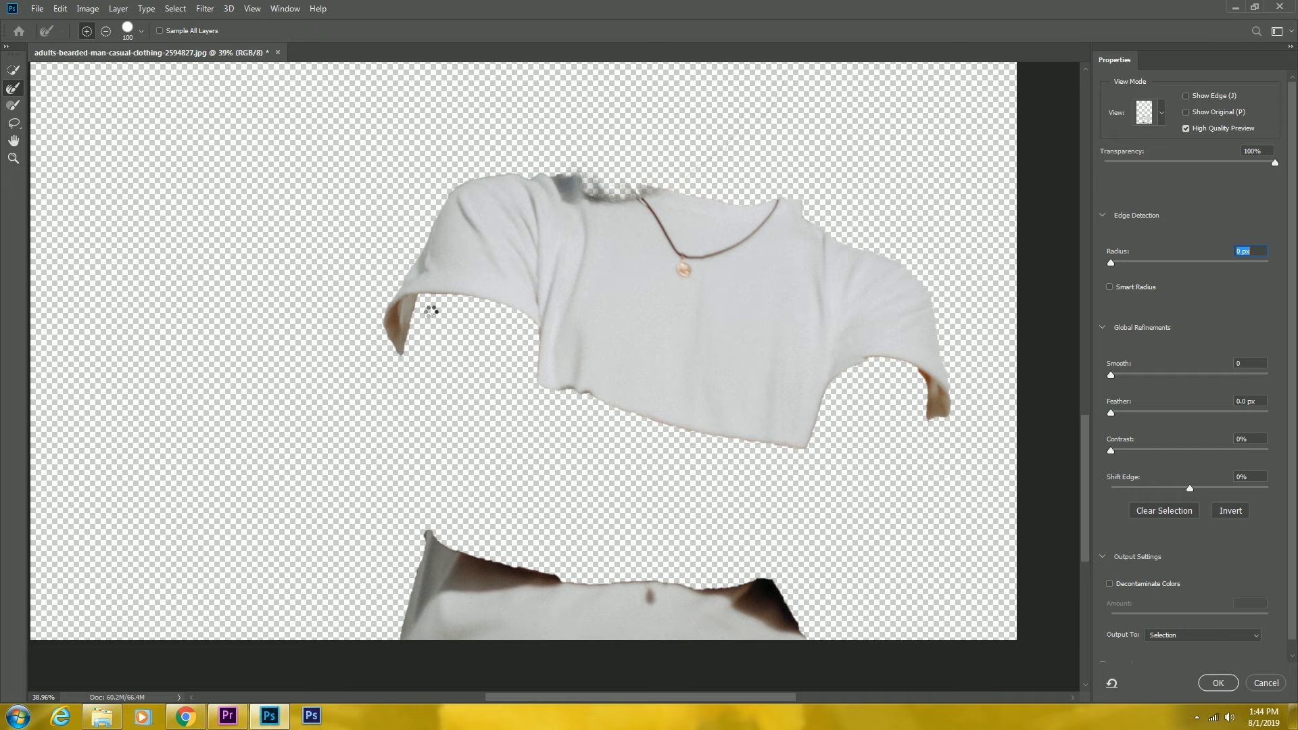
pyautogui.press('[')
pyautogui.press('[')
pyautogui.press('[')
pyautogui.press('[')
pyautogui.press('[')
pyautogui.moveTo(539, 570); pyautogui.dragTo(741, 586)
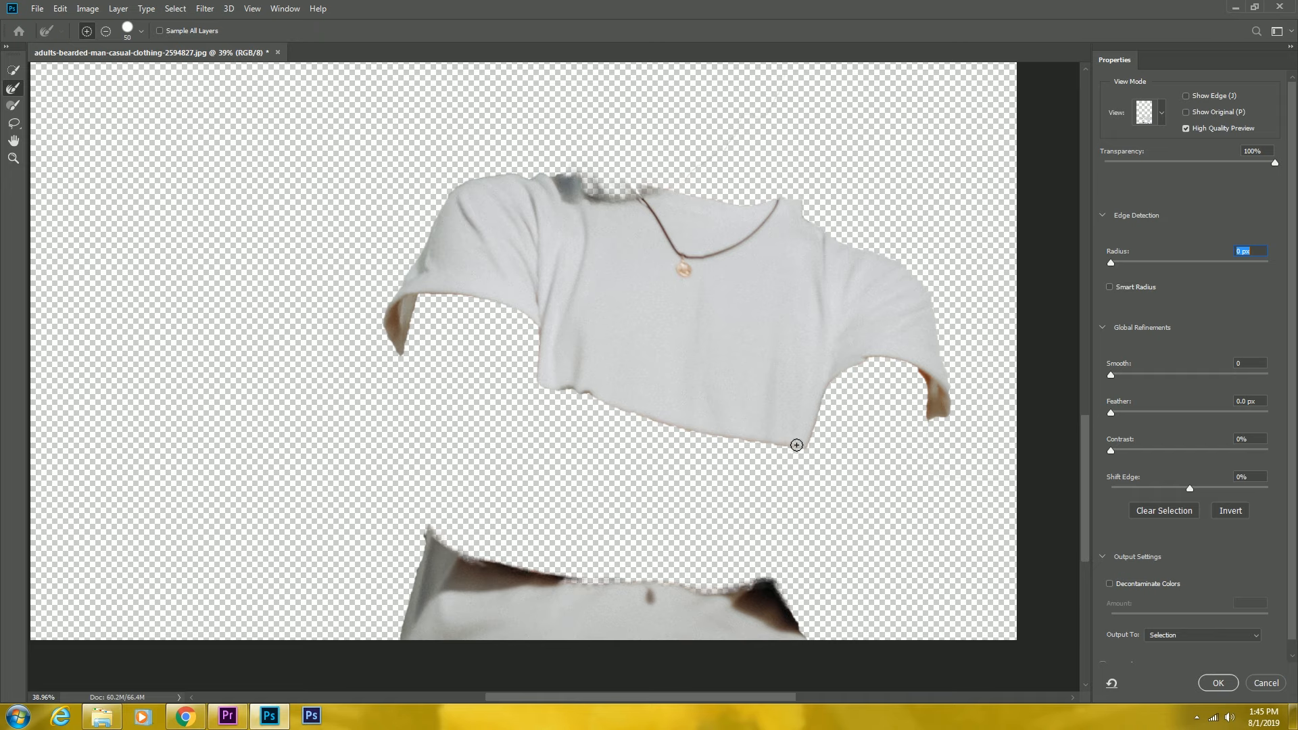
# Step: Brush along the necklace and pendant with a smaller Refine Edge brush to exclude them, and apply the refined selection
pyautogui.press('[')
pyautogui.press('[')
pyautogui.press('[')
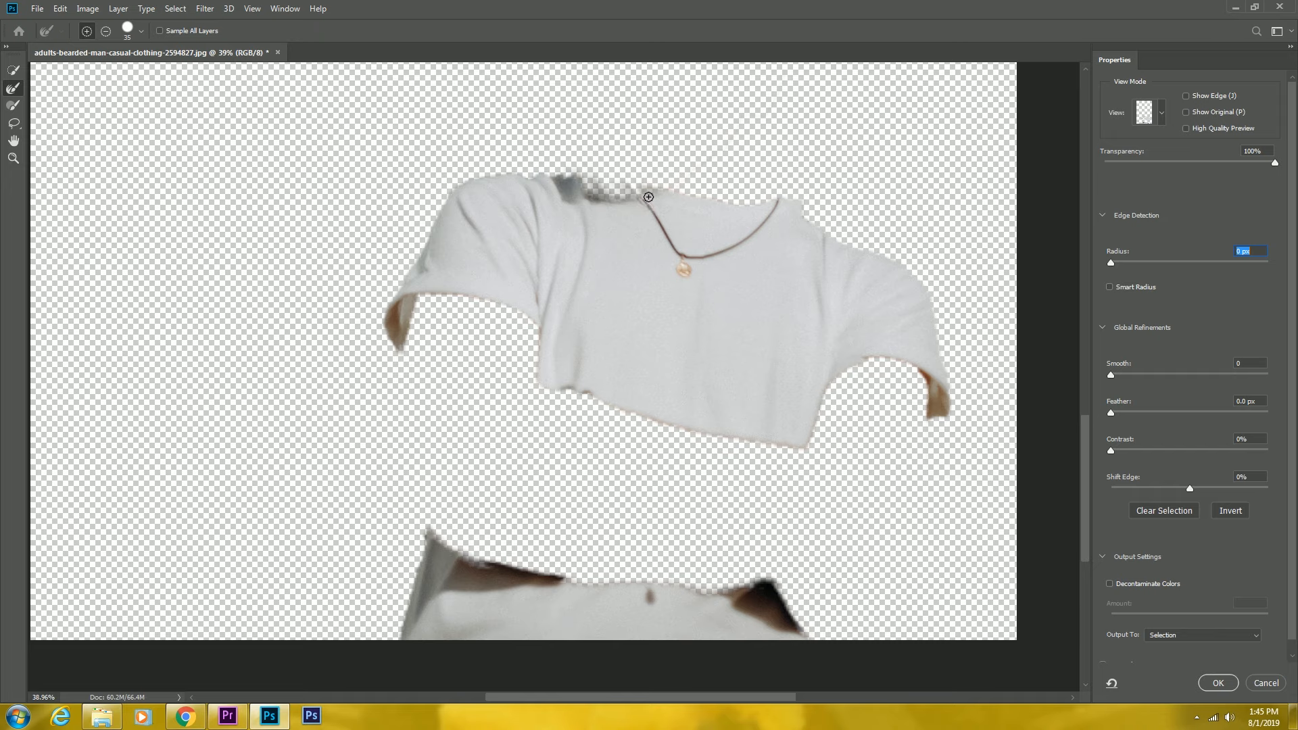
pyautogui.moveTo(648, 196)
pyautogui.mouseDown()
pyautogui.moveTo(647, 202)
pyautogui.moveTo(675, 251)
pyautogui.moveTo(668, 241)
pyautogui.moveTo(701, 257)
pyautogui.moveTo(747, 243)
pyautogui.moveTo(779, 201)
pyautogui.moveTo(745, 244)
pyautogui.moveTo(677, 257)
pyautogui.mouseUp()
pyautogui.press(']')
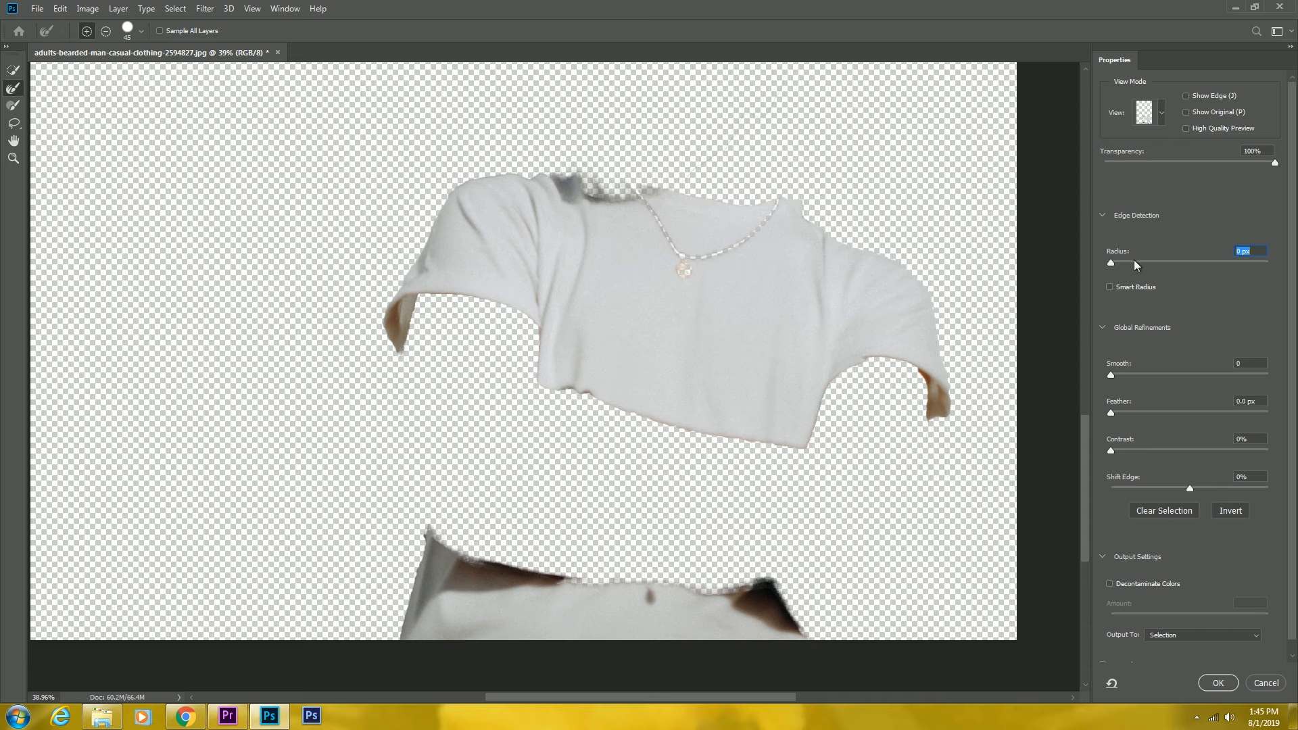
pyautogui.click(1135, 262)
pyautogui.click(1218, 682)
# Step: Create a Solid Color fill layer from the T-shirt selection using red dc0000
pyautogui.moveTo(792, 464); pyautogui.dragTo(601, 392)
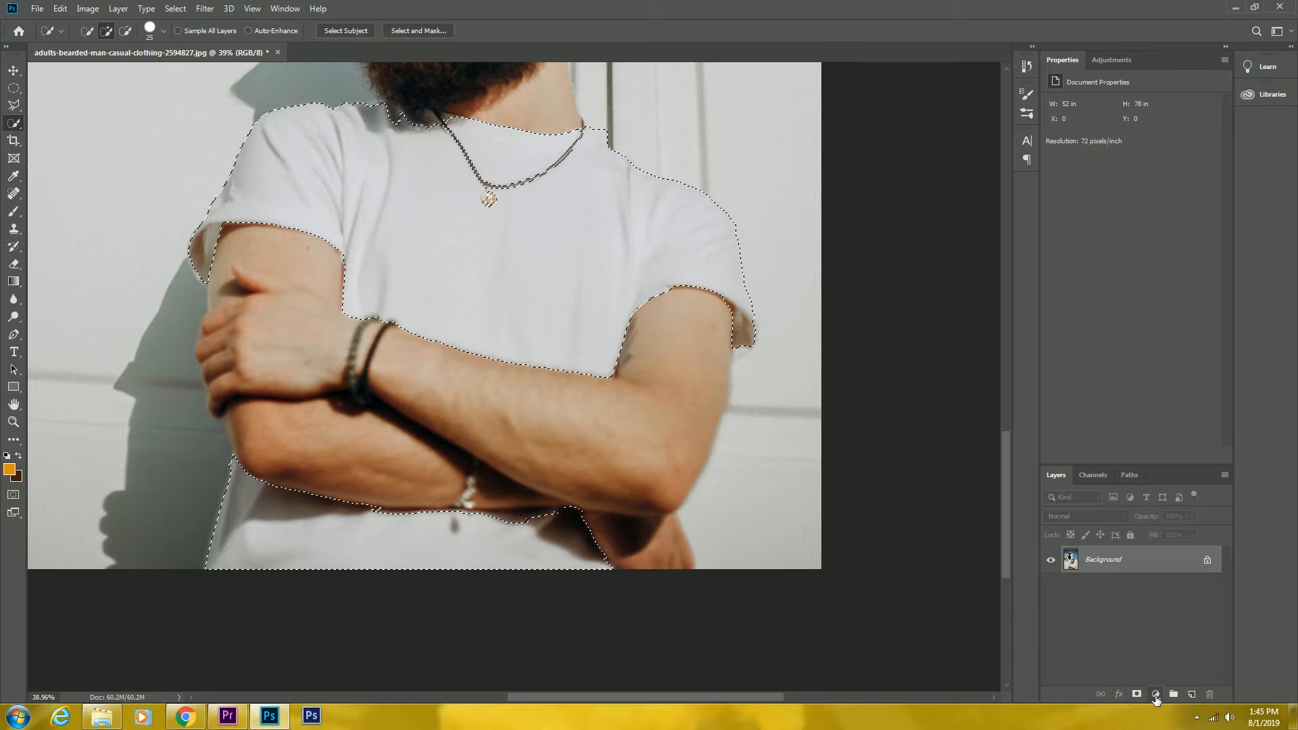
pyautogui.click(1154, 696)
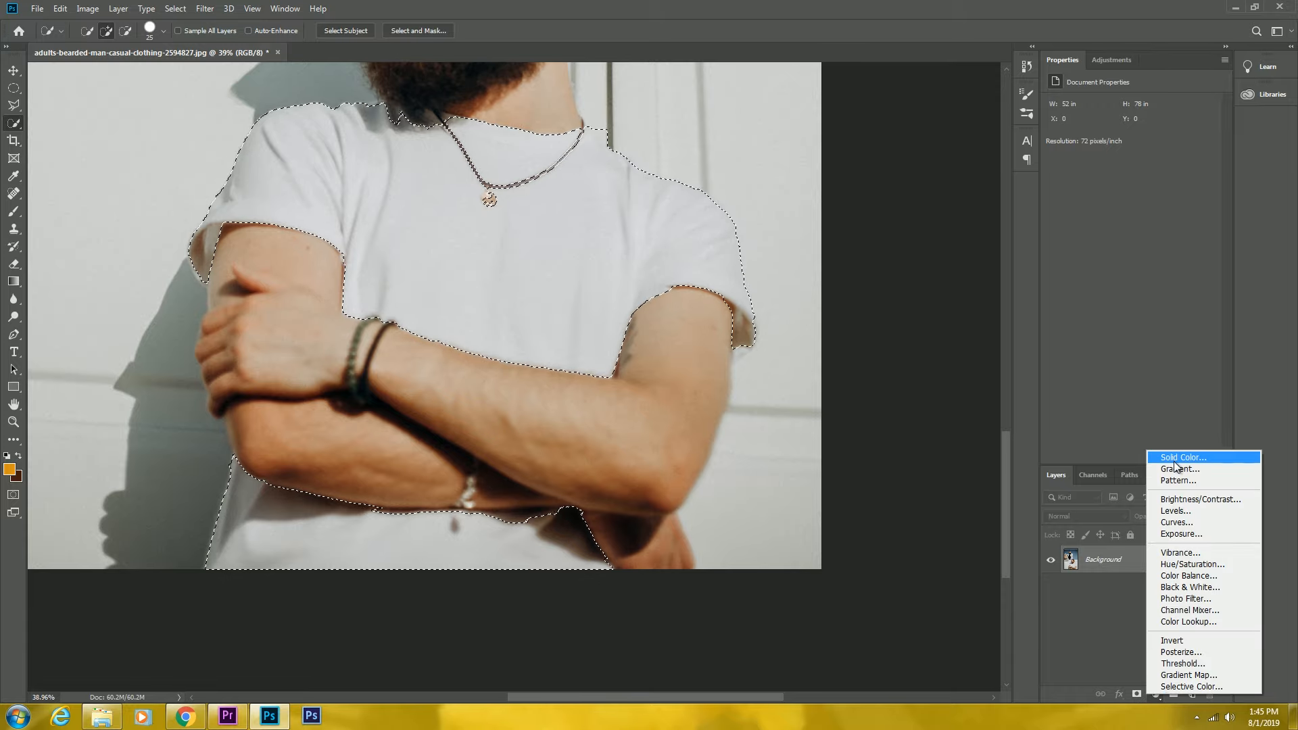
pyautogui.click(1203, 455)
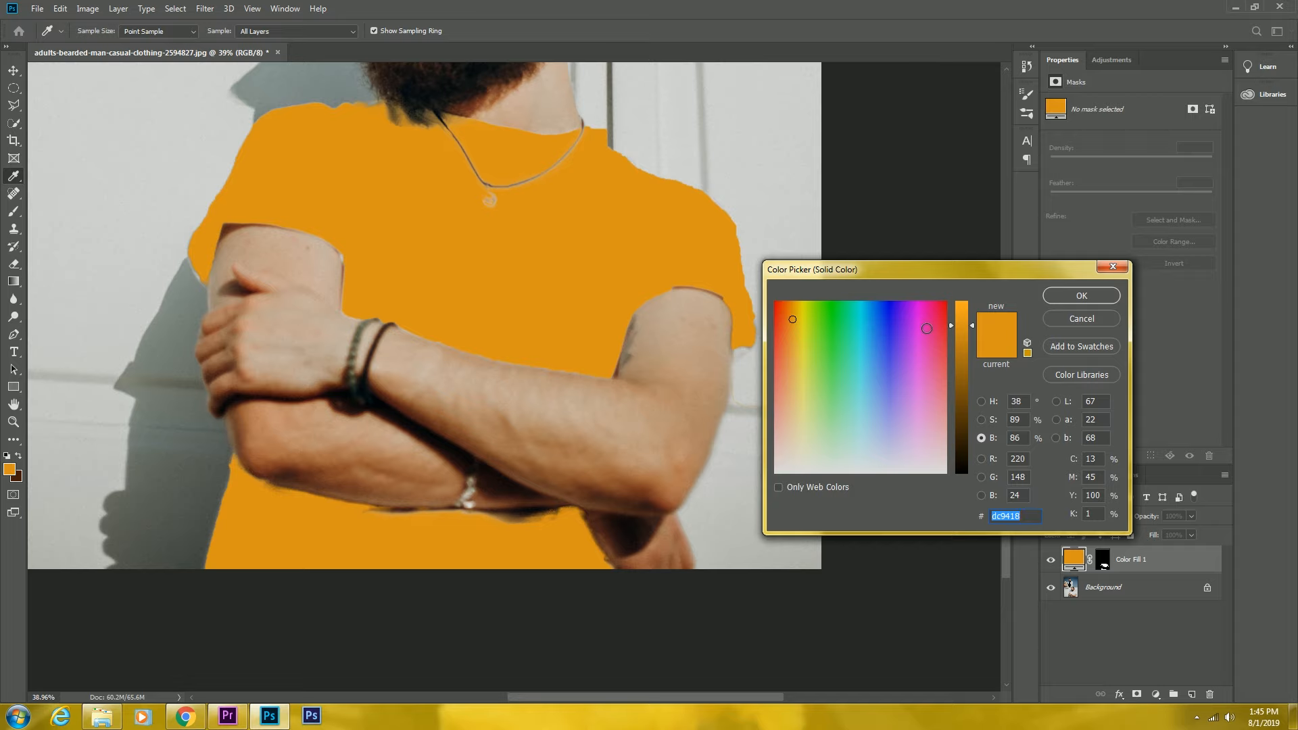
pyautogui.moveTo(926, 328); pyautogui.dragTo(954, 279)
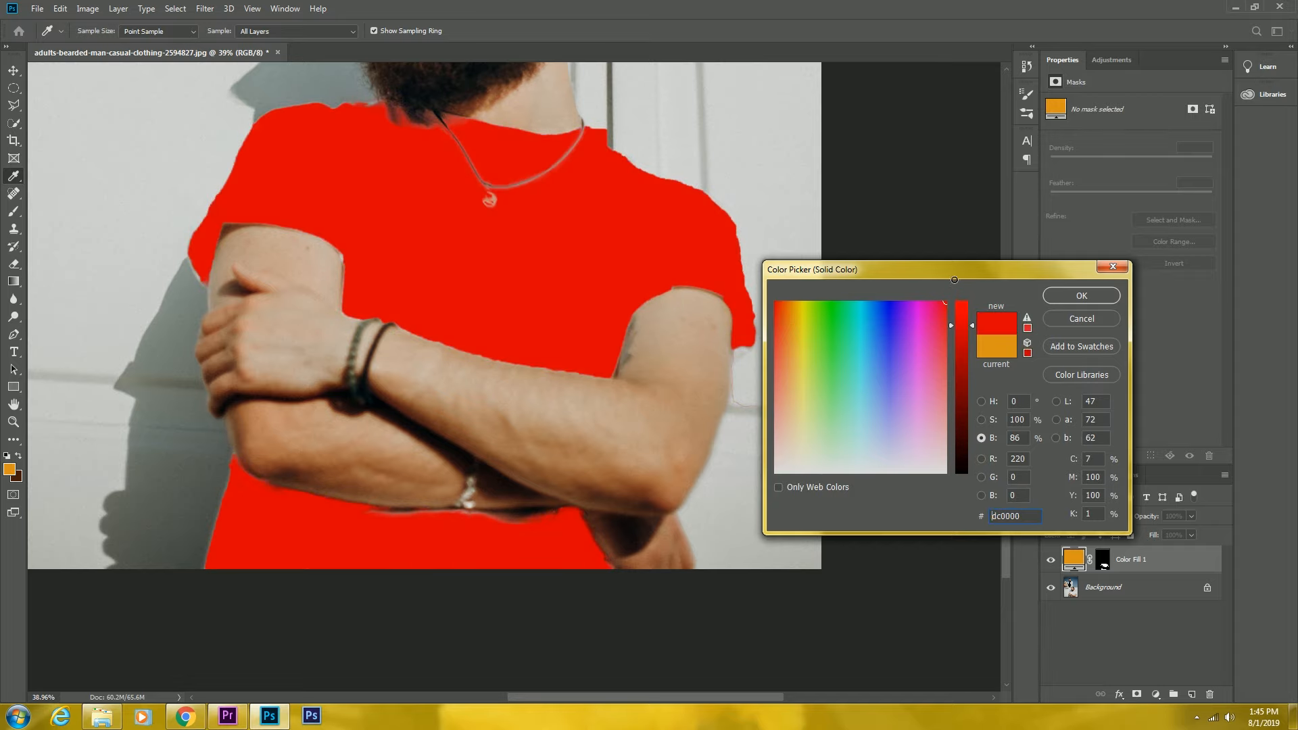
pyautogui.click(1097, 294)
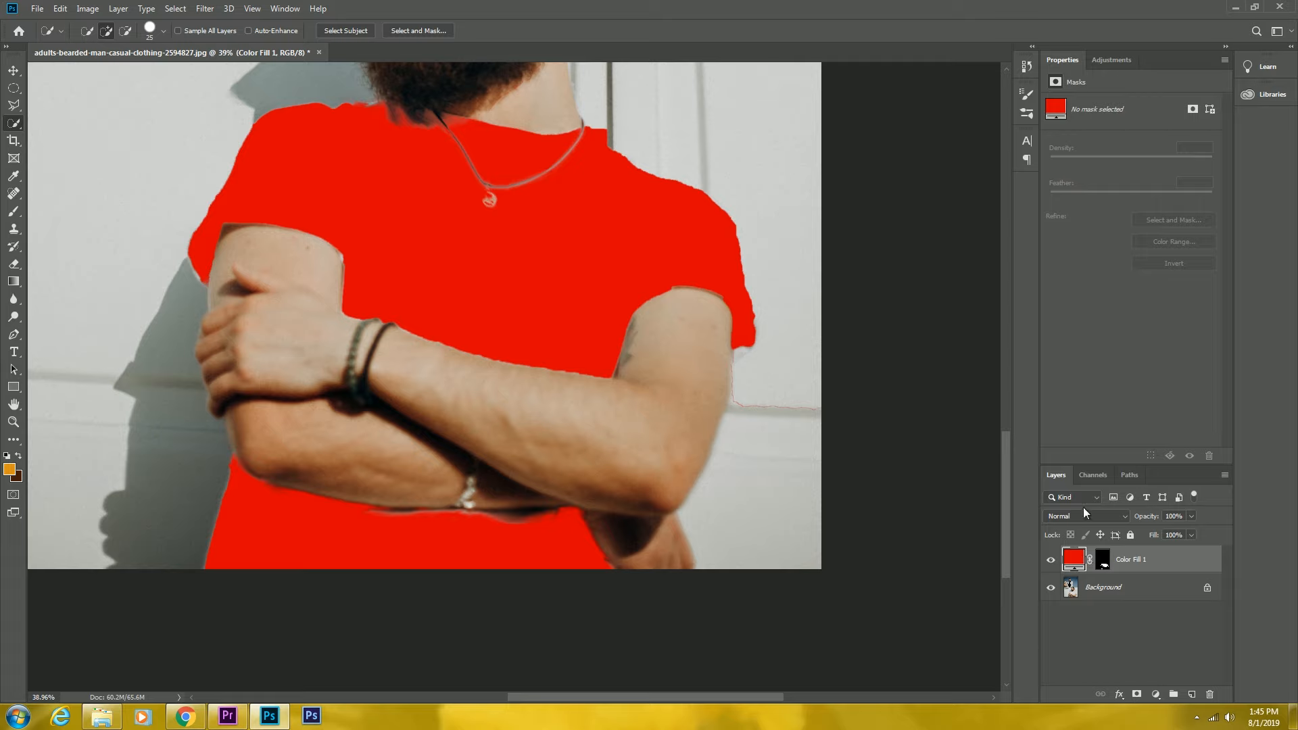
# Step: Set the red fill layer's blend mode to Soft Light and, after trying 45% opacity, its opacity to 100%
pyautogui.click(1126, 518)
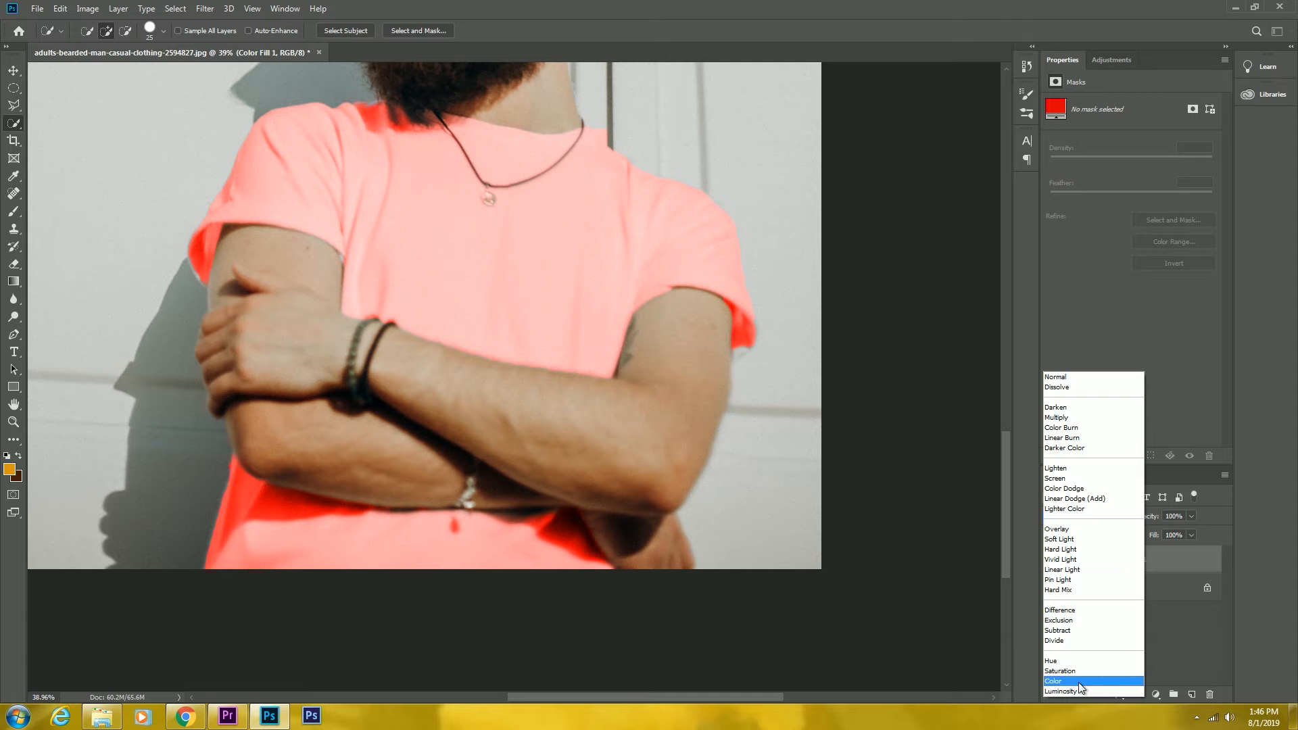
pyautogui.click(1062, 540)
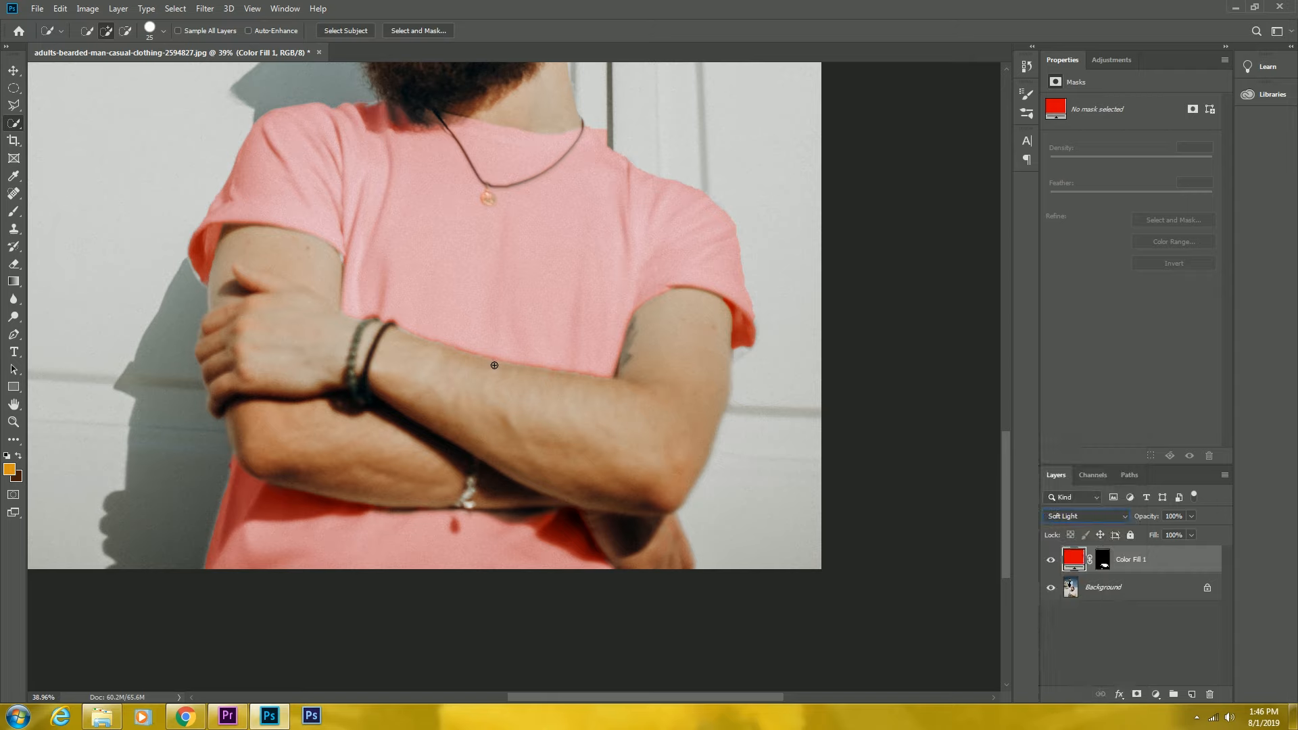
pyautogui.moveTo(421, 265); pyautogui.dragTo(581, 192)
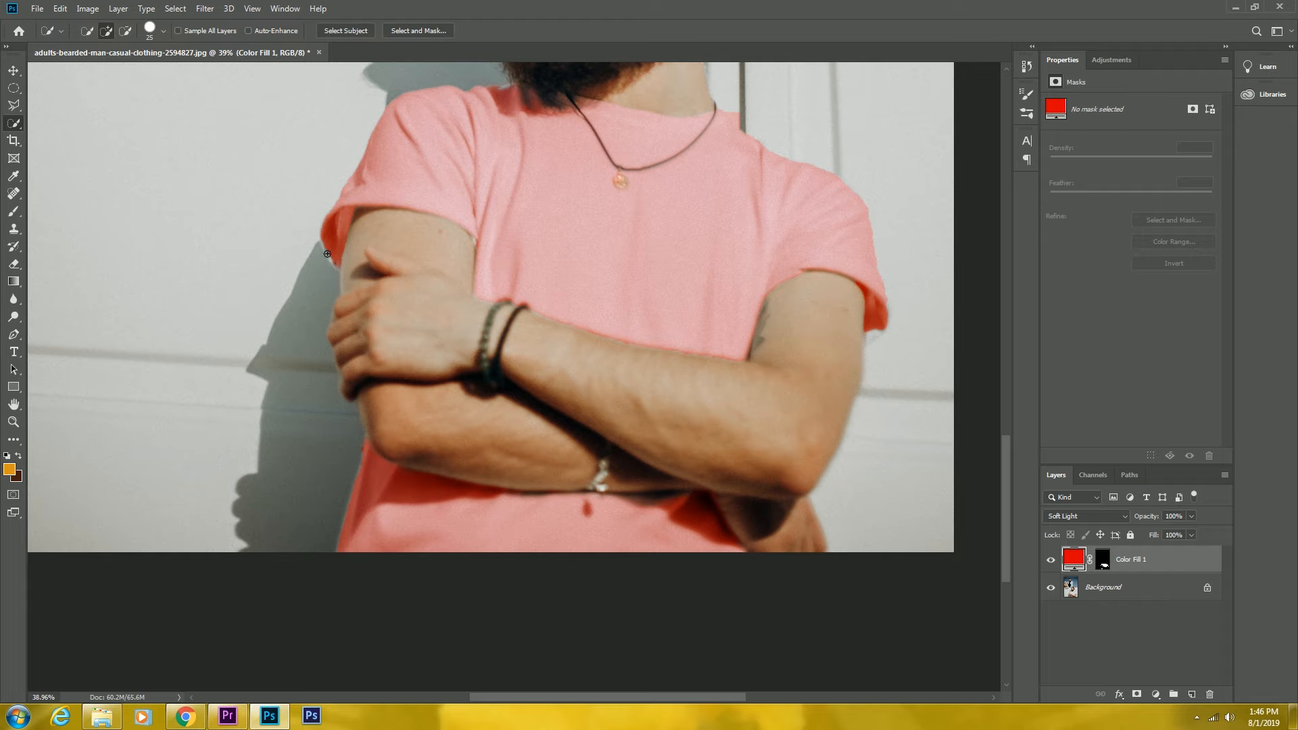
pyautogui.click(1191, 516)
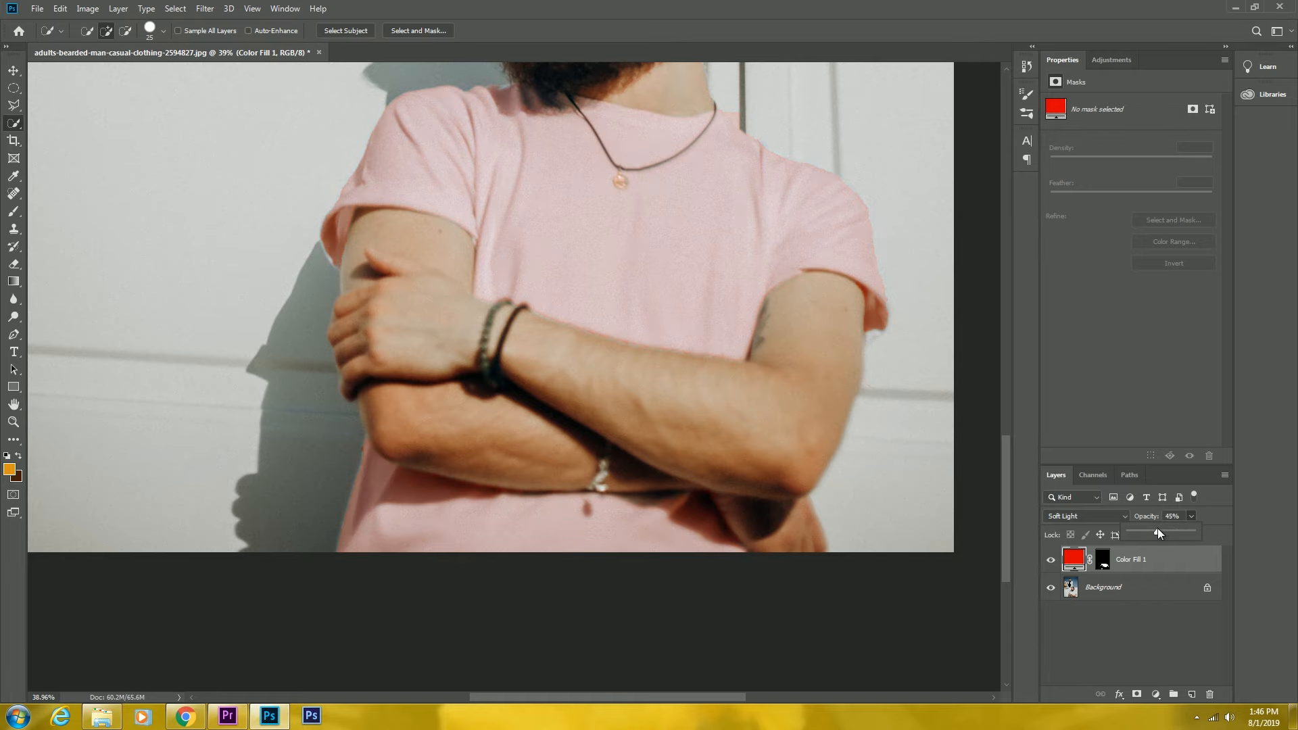
pyautogui.moveTo(1159, 530); pyautogui.dragTo(1259, 519)
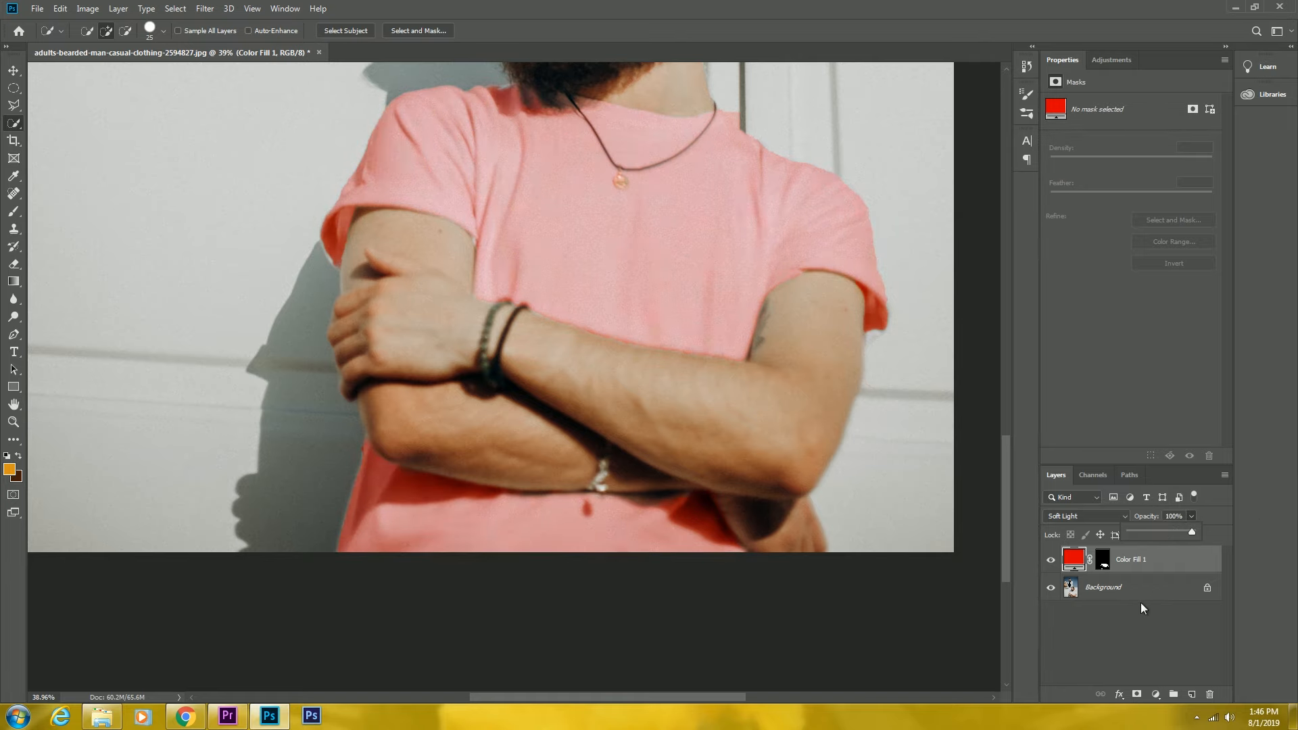
# Step: Load the red fill layer's mask as a selection and make the Background layer active
pyautogui.moveTo(570, 302); pyautogui.dragTo(660, 432)
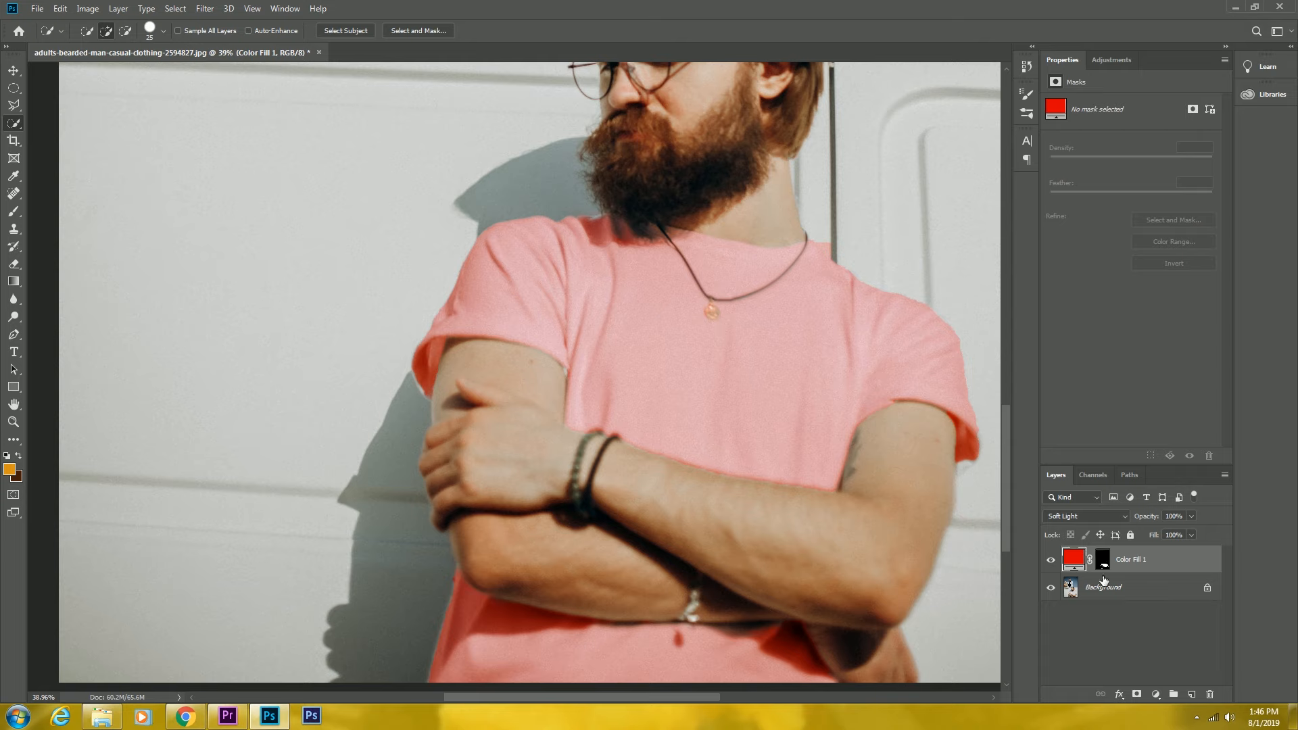
pyautogui.click(1103, 567)
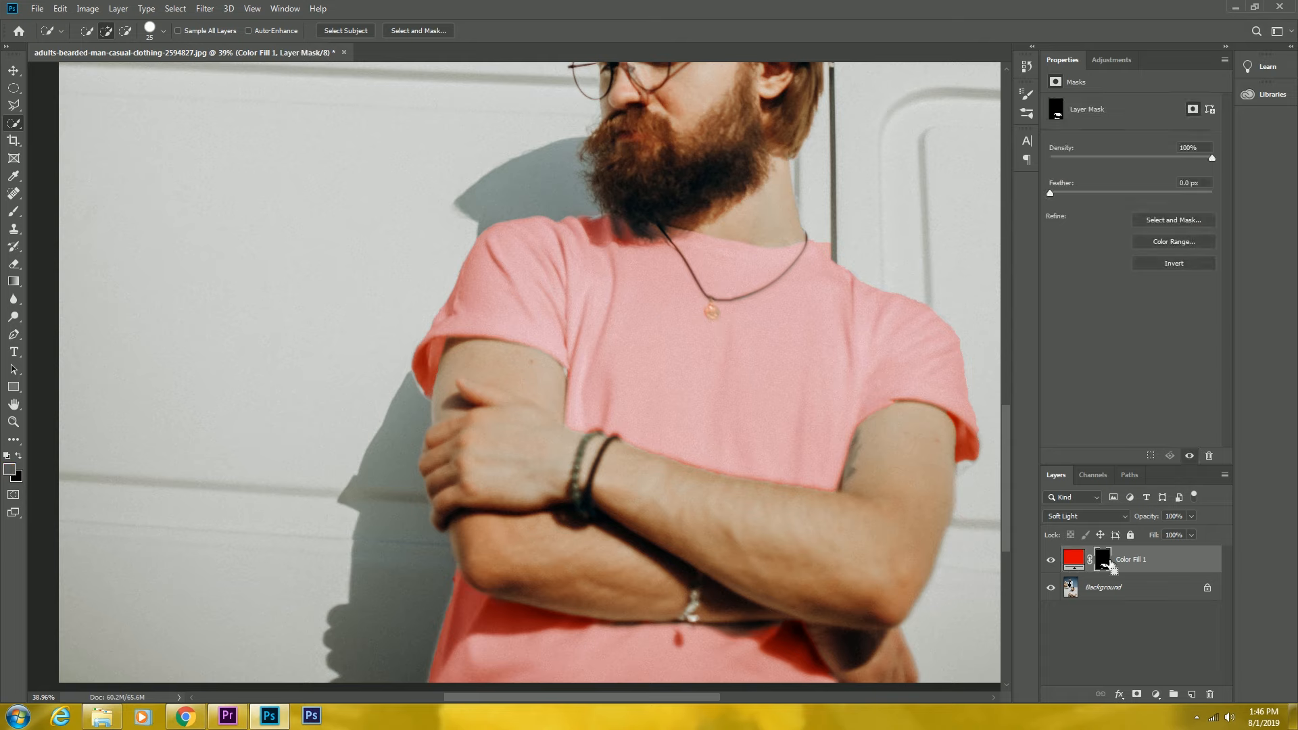
pyautogui.keyDown('ctrl'); pyautogui.click(1109, 567); pyautogui.keyUp('ctrl')
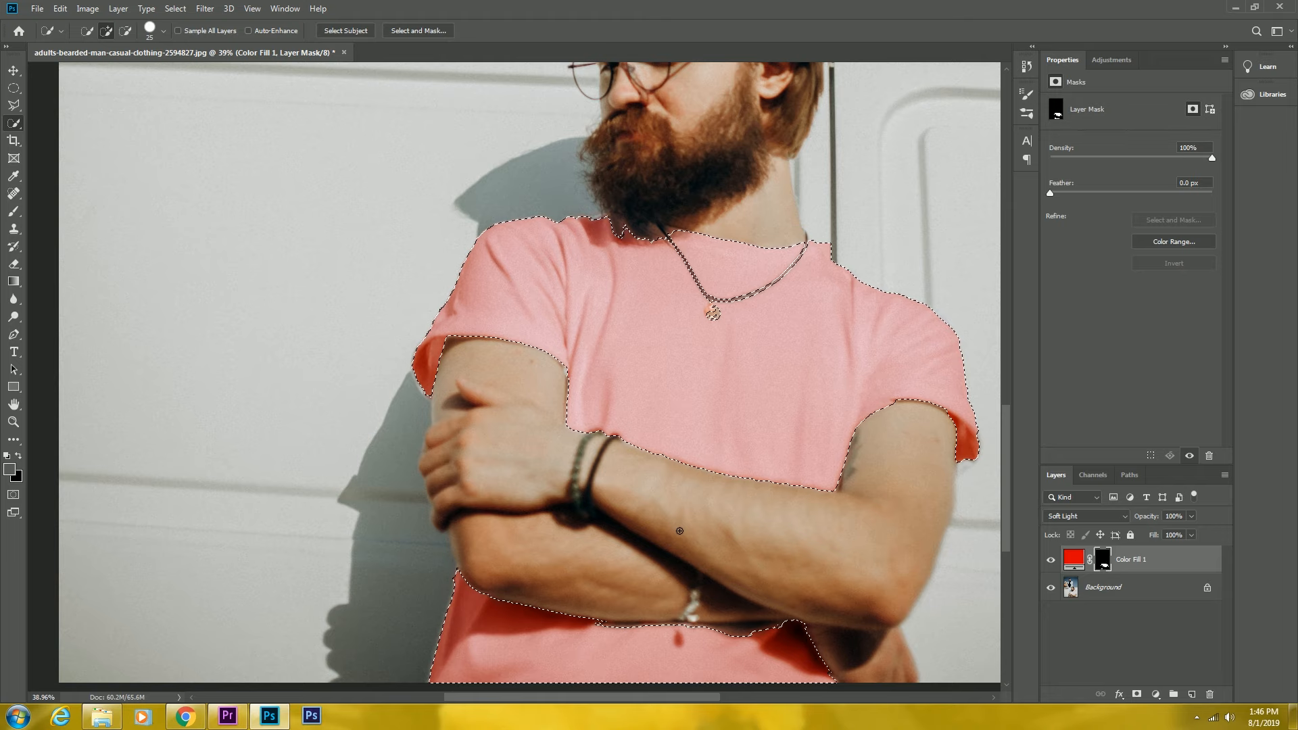
pyautogui.press('q')
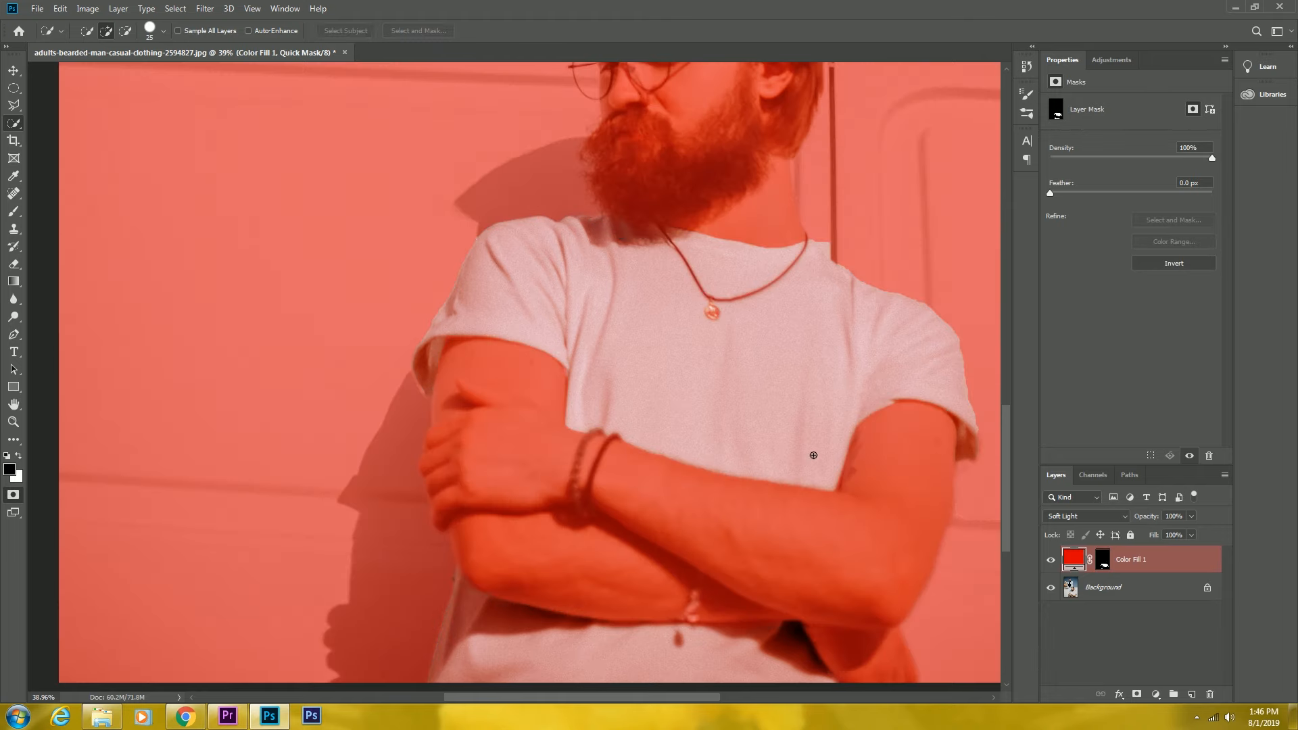
pyautogui.press('q')
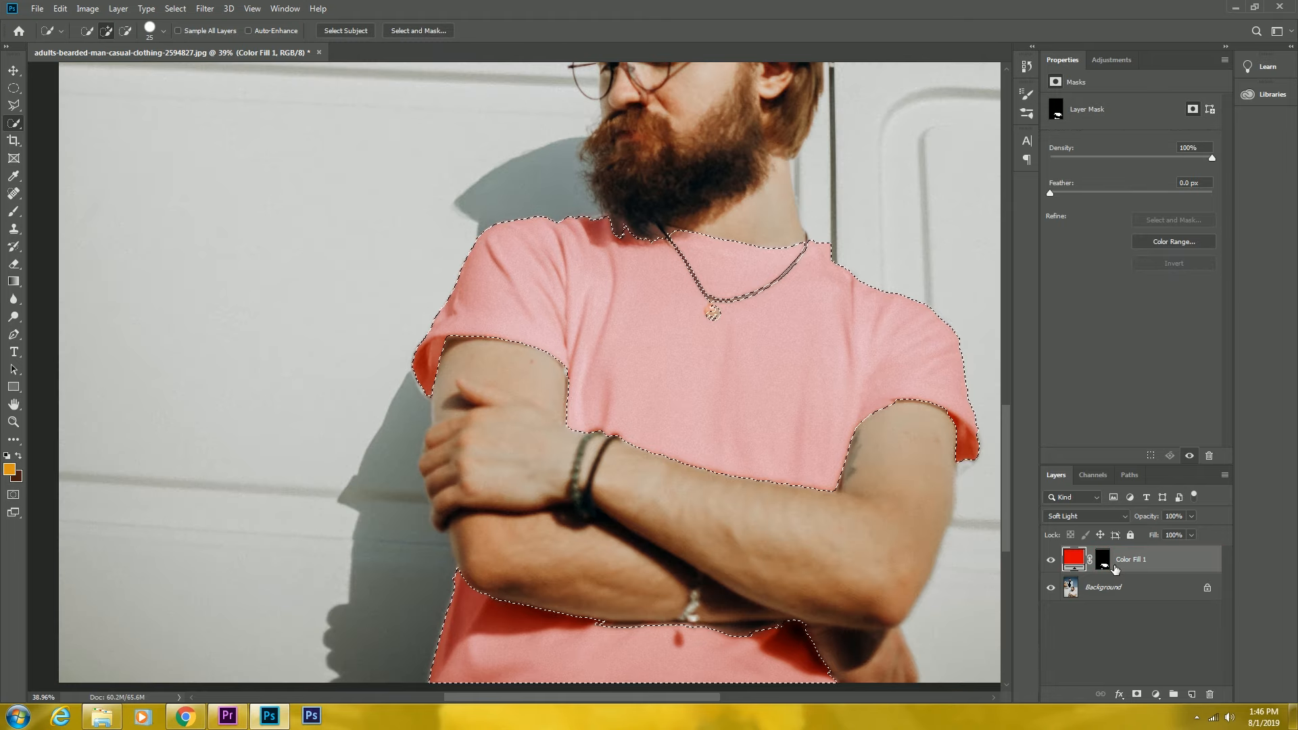
pyautogui.click(1117, 587)
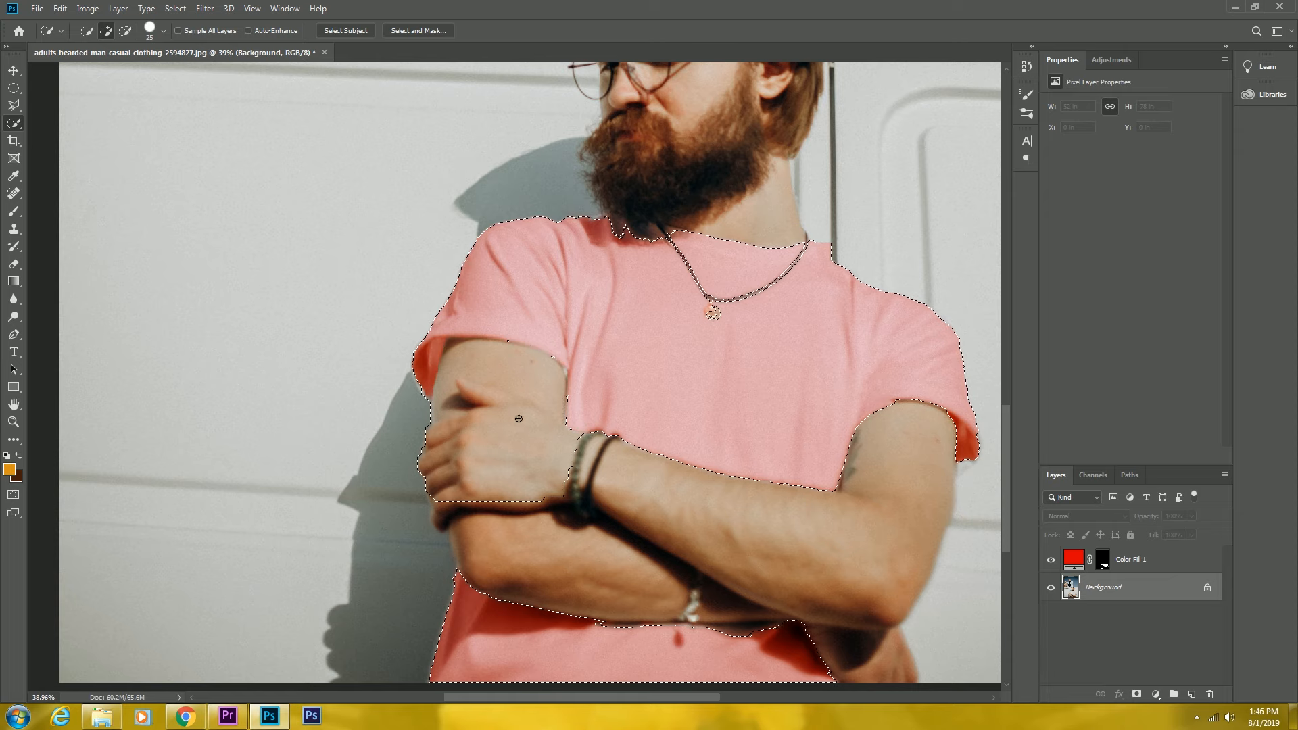
# Step: Add the man's hand and the outer edge of his lower forearm to the selection with Quick Selection, undoing strokes that spill onto the wall
pyautogui.click(538, 559)
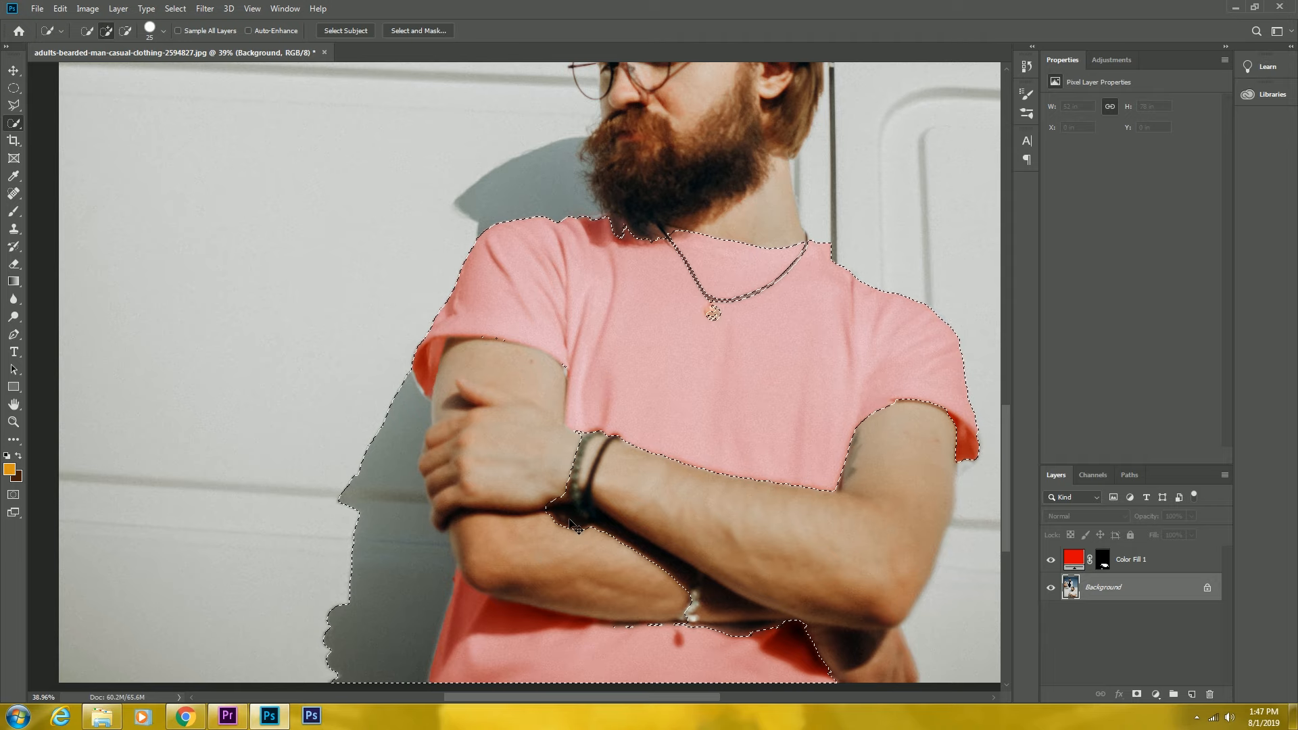
pyautogui.hotkey('ctrl', 'z')
pyautogui.click(470, 524)
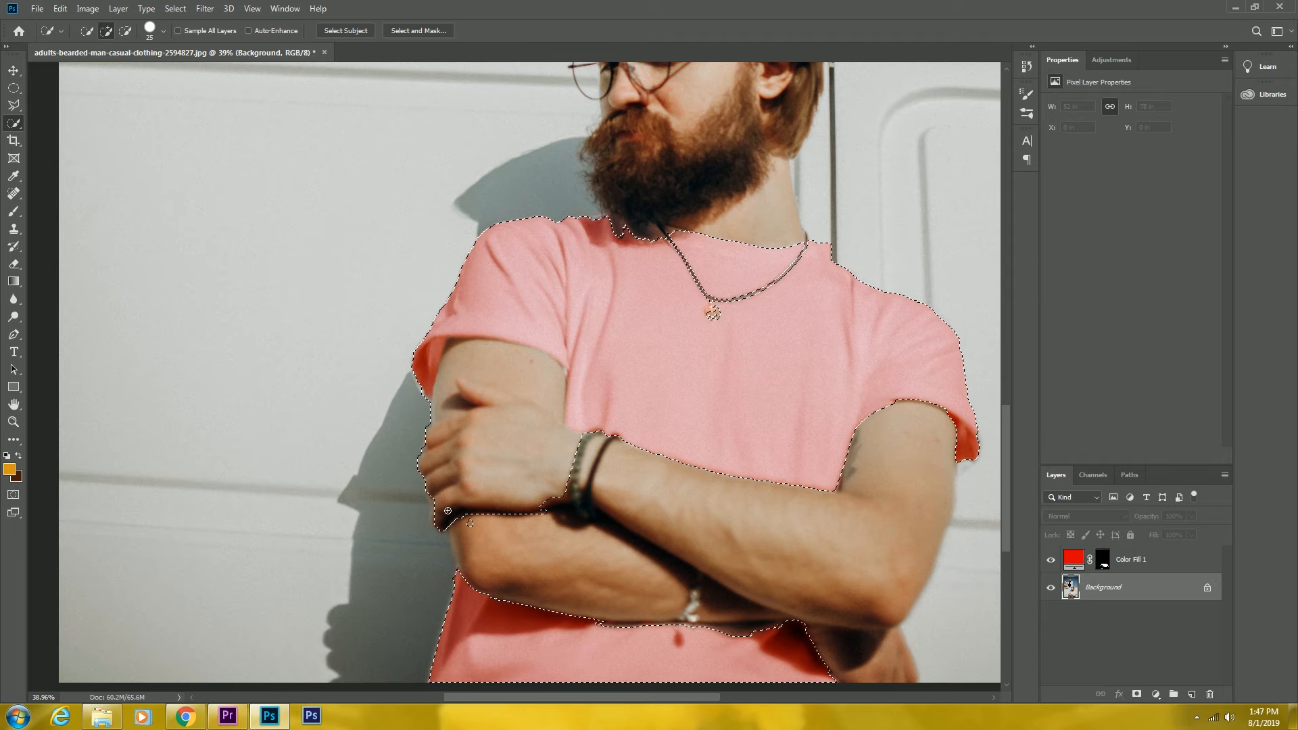
pyautogui.click(463, 558)
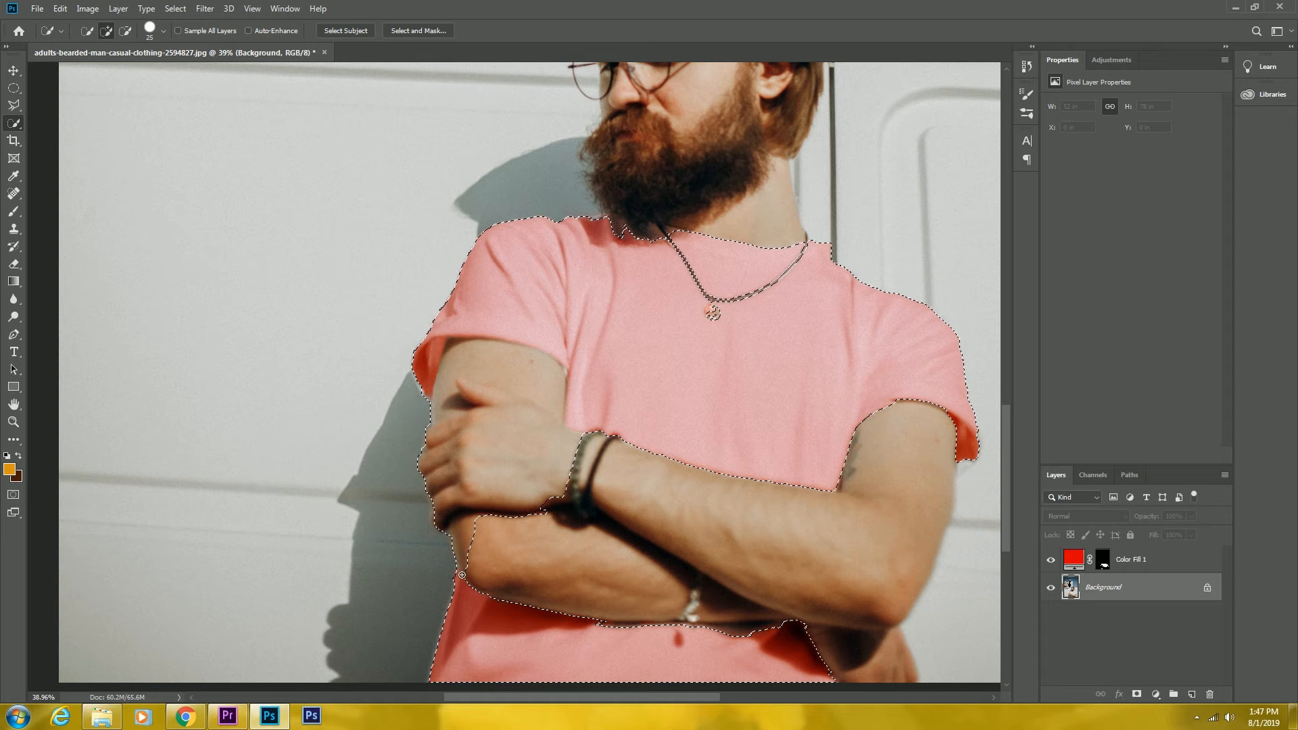
pyautogui.moveTo(969, 426)
pyautogui.mouseDown()
pyautogui.moveTo(883, 656)
pyautogui.moveTo(775, 576)
pyautogui.moveTo(700, 620)
pyautogui.moveTo(654, 627)
pyautogui.mouseUp()
pyautogui.moveTo(713, 480); pyautogui.dragTo(739, 425)
pyautogui.scroll(1, 739, 425)
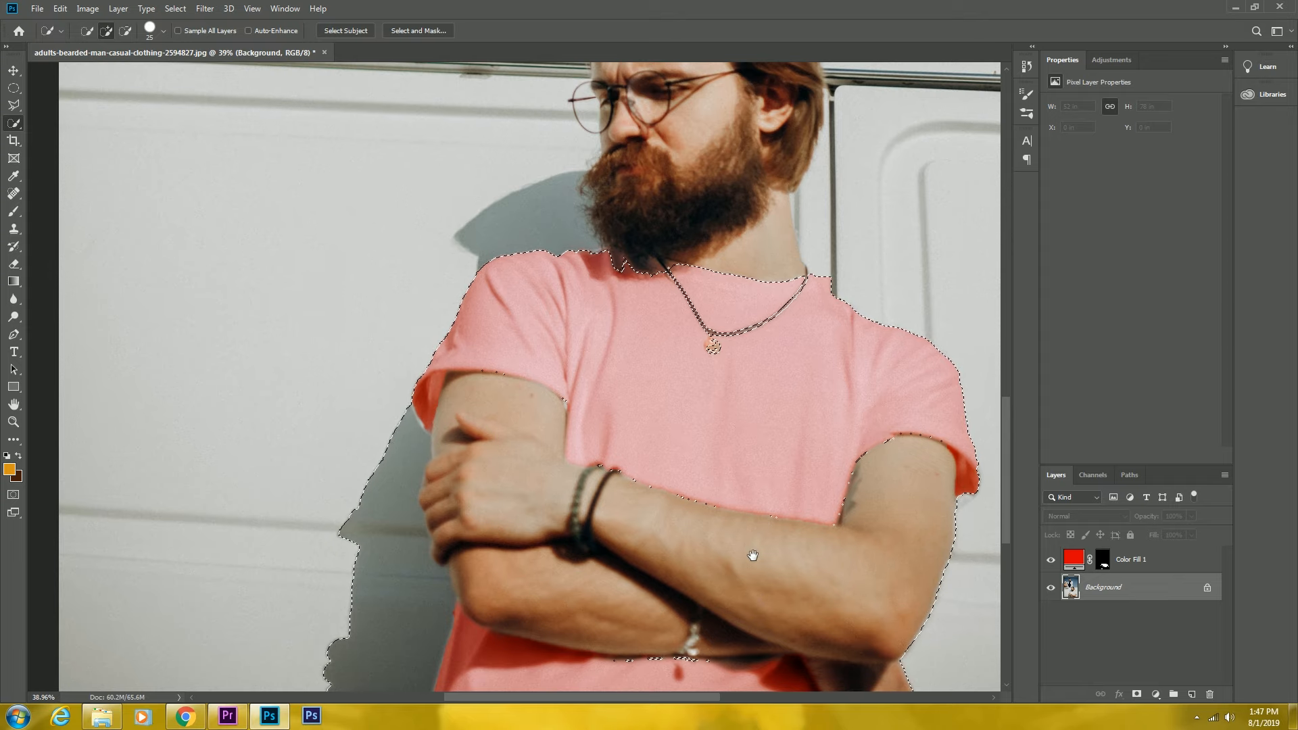
pyautogui.scroll(-5, 750, 557)
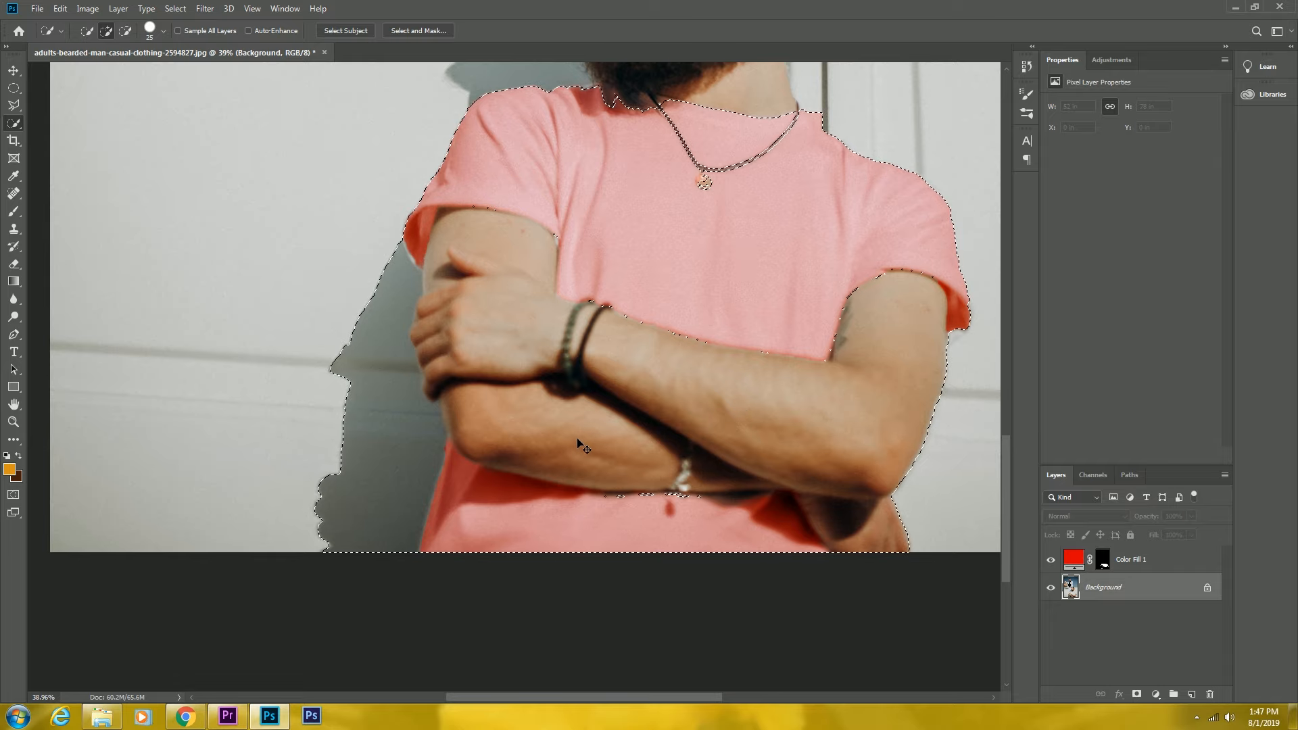
pyautogui.hotkey('ctrl', 'z')
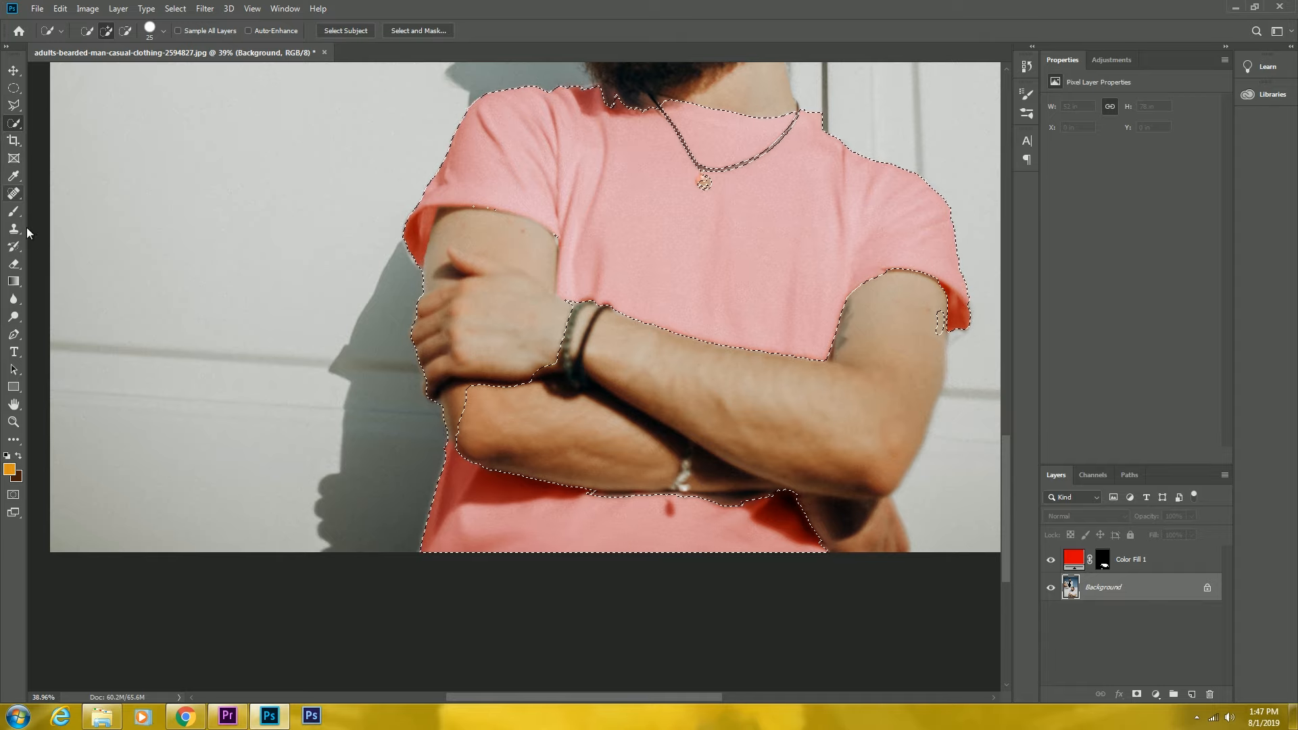
# Step: Trace a Pen tool path from the shadowed sleeve hem down the outer edge of the bent arm to the elbow
pyautogui.click(14, 335)
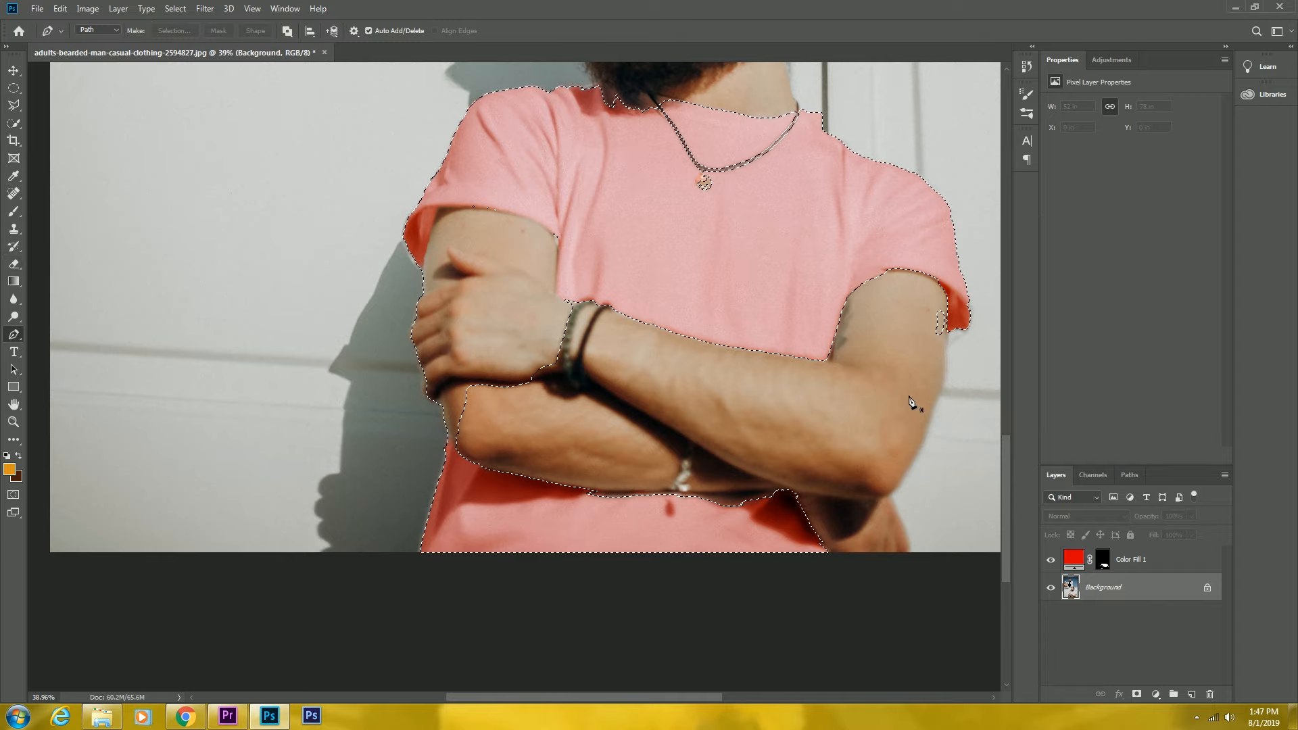
pyautogui.press('z')
pyautogui.moveTo(954, 322); pyautogui.dragTo(990, 379)
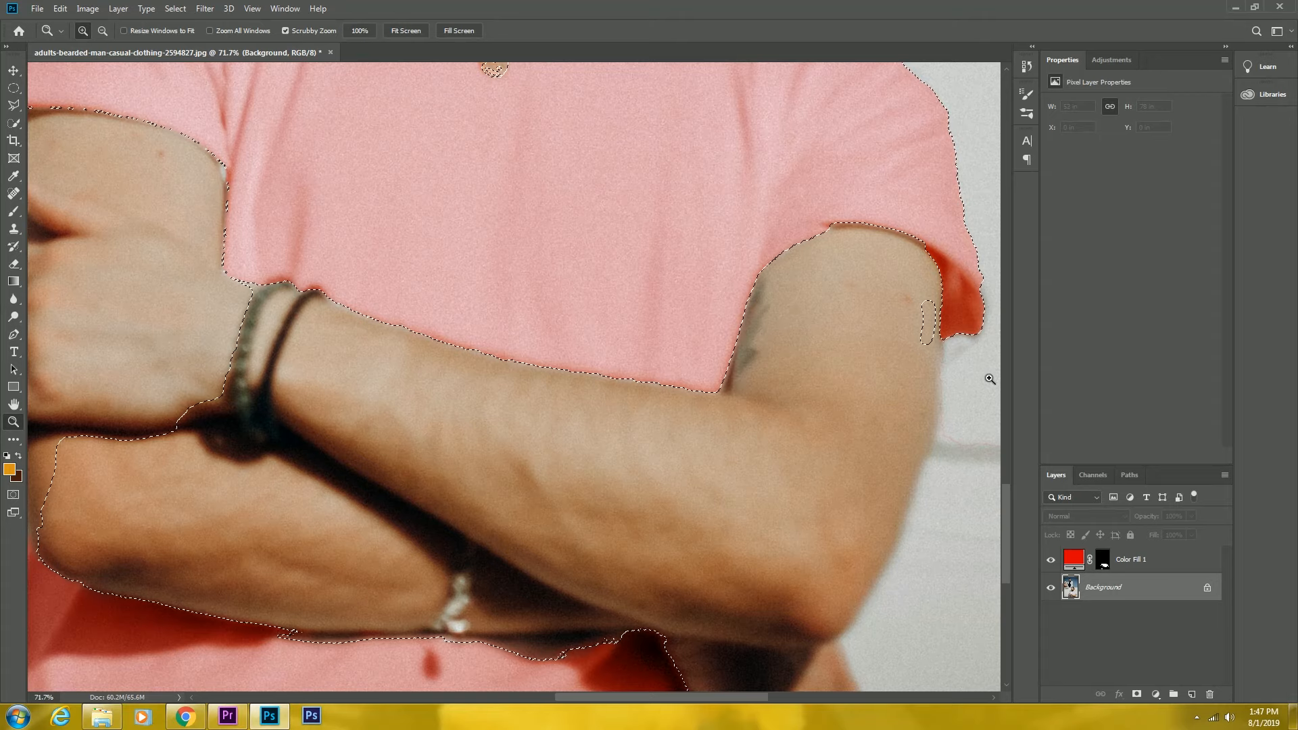
pyautogui.press('p')
pyautogui.moveTo(927, 411); pyautogui.dragTo(776, 347)
pyautogui.click(811, 262)
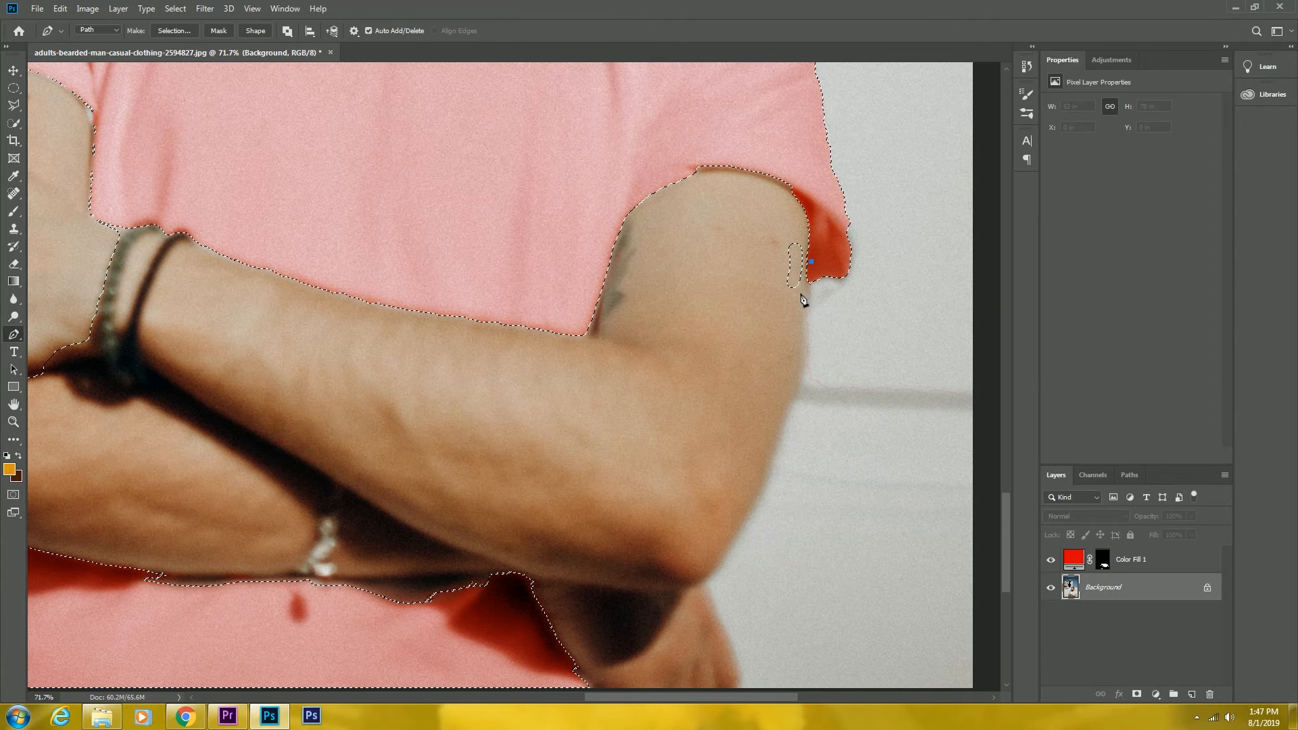
pyautogui.click(807, 322)
pyautogui.click(806, 349)
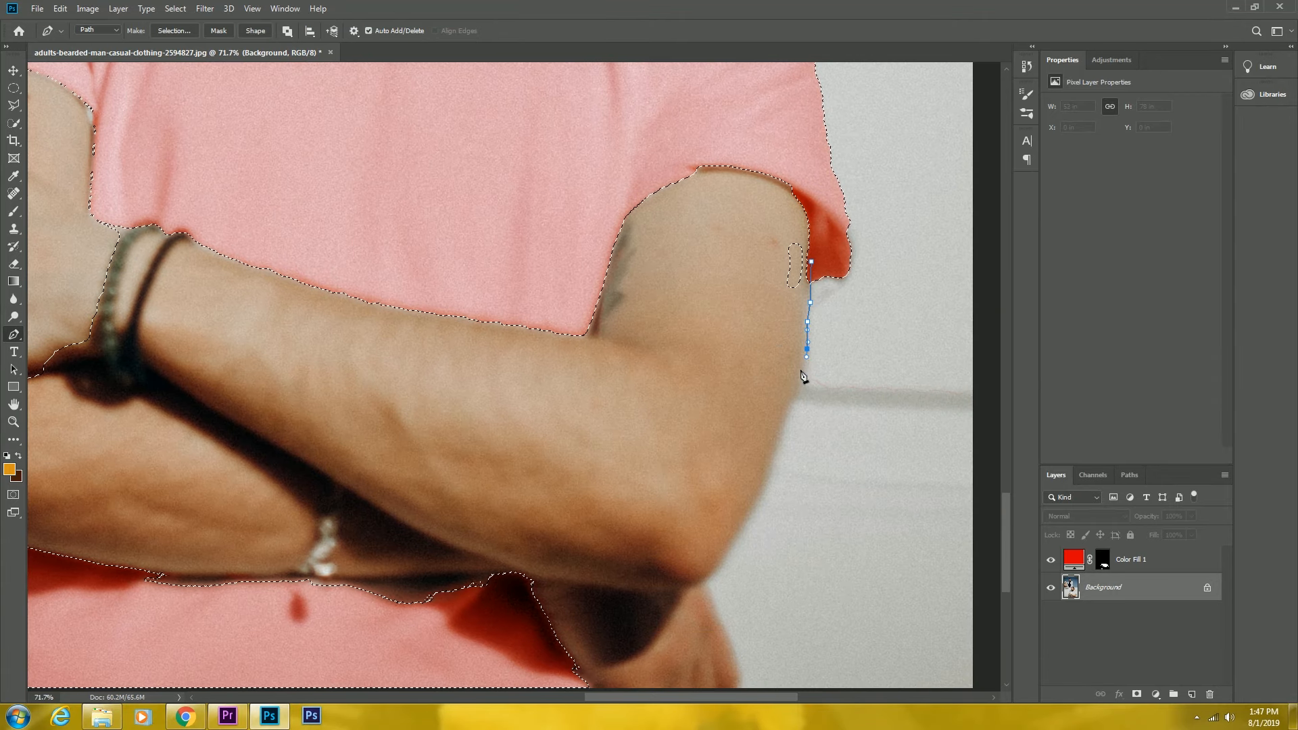
pyautogui.click(796, 385)
pyautogui.click(781, 429)
pyautogui.click(775, 444)
pyautogui.click(740, 526)
pyautogui.click(737, 534)
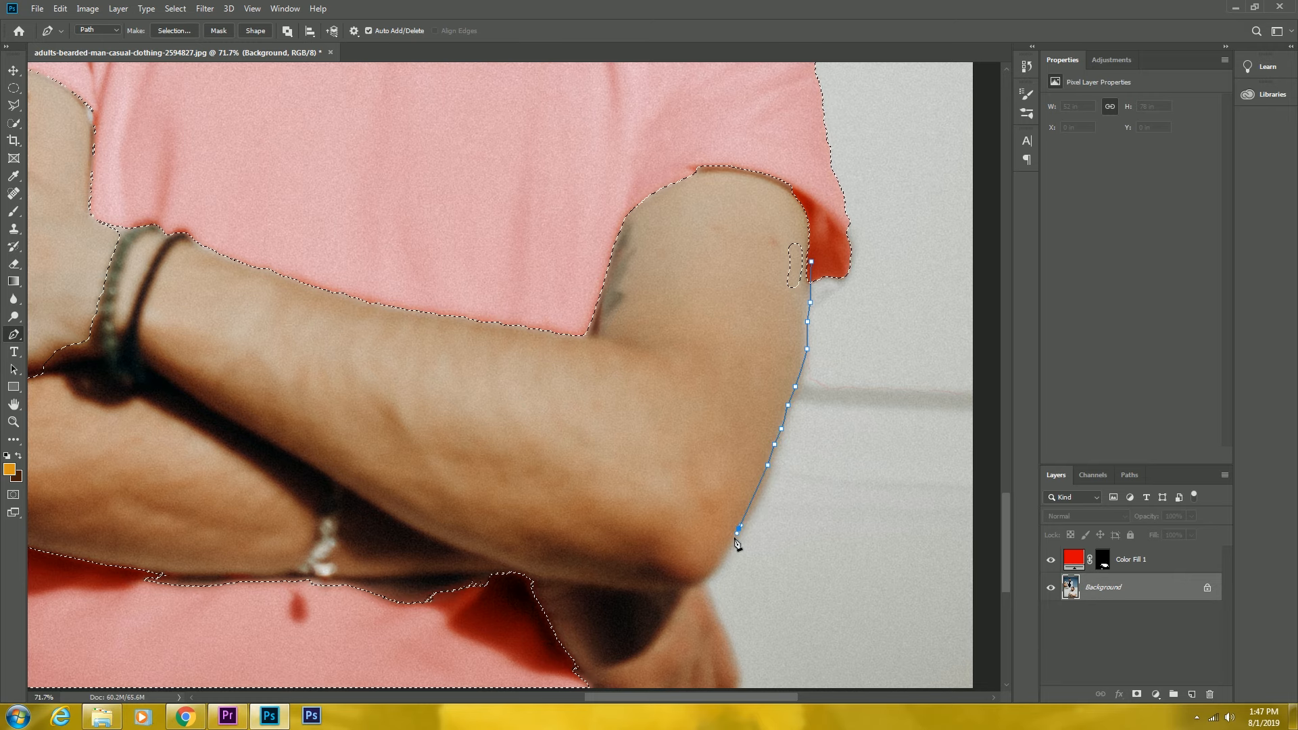
pyautogui.moveTo(701, 580); pyautogui.dragTo(595, 386)
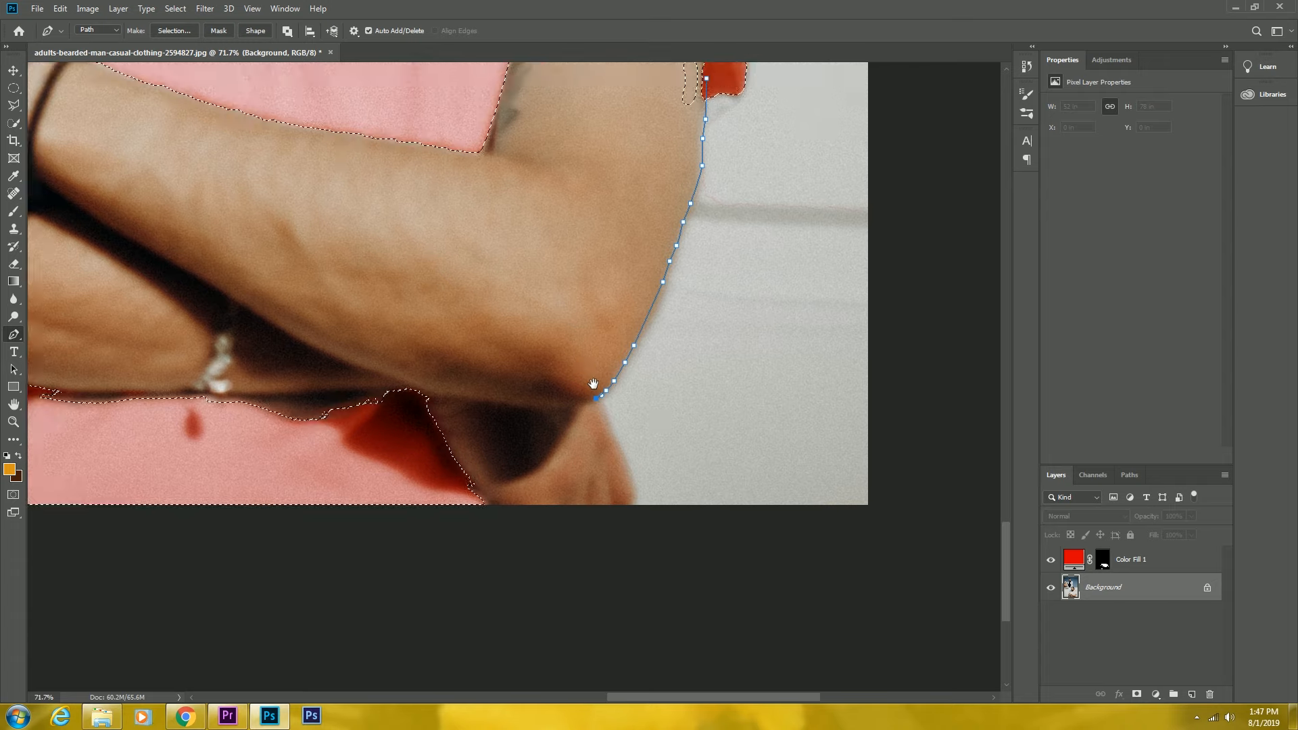
# Step: Continue the path below the elbow, across the shirt's lower part and up past the other elbow toward the hand
pyautogui.click(597, 437)
pyautogui.click(598, 450)
pyautogui.click(585, 467)
pyautogui.click(561, 478)
pyautogui.click(497, 482)
pyautogui.click(449, 485)
pyautogui.click(392, 449)
pyautogui.moveTo(352, 429); pyautogui.dragTo(534, 468)
pyautogui.moveTo(452, 440); pyautogui.dragTo(320, 360)
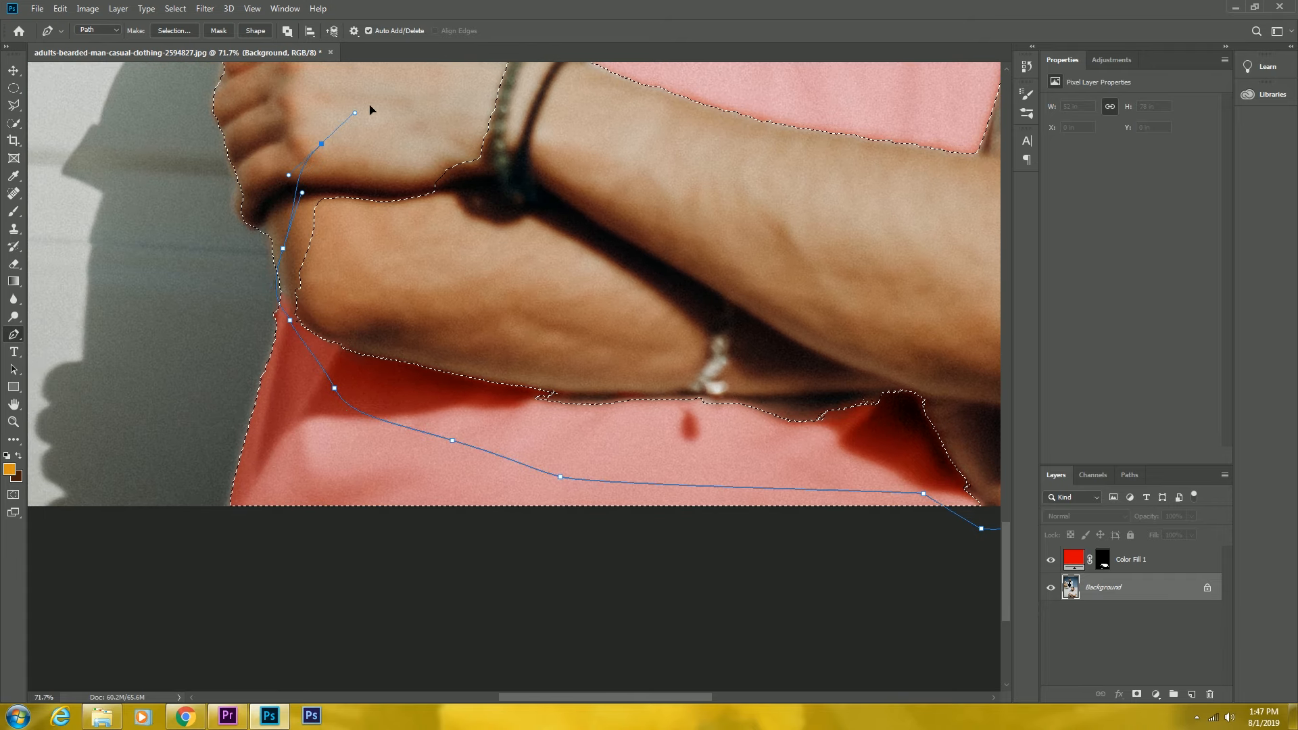
# Step: Run the path back across the shirt's chest and close it at its starting point by the sleeve hem
pyautogui.moveTo(573, 92); pyautogui.dragTo(306, 397)
pyautogui.moveTo(417, 322); pyautogui.dragTo(574, 368)
pyautogui.moveTo(672, 333); pyautogui.dragTo(700, 327)
pyautogui.moveTo(749, 328); pyautogui.dragTo(752, 327)
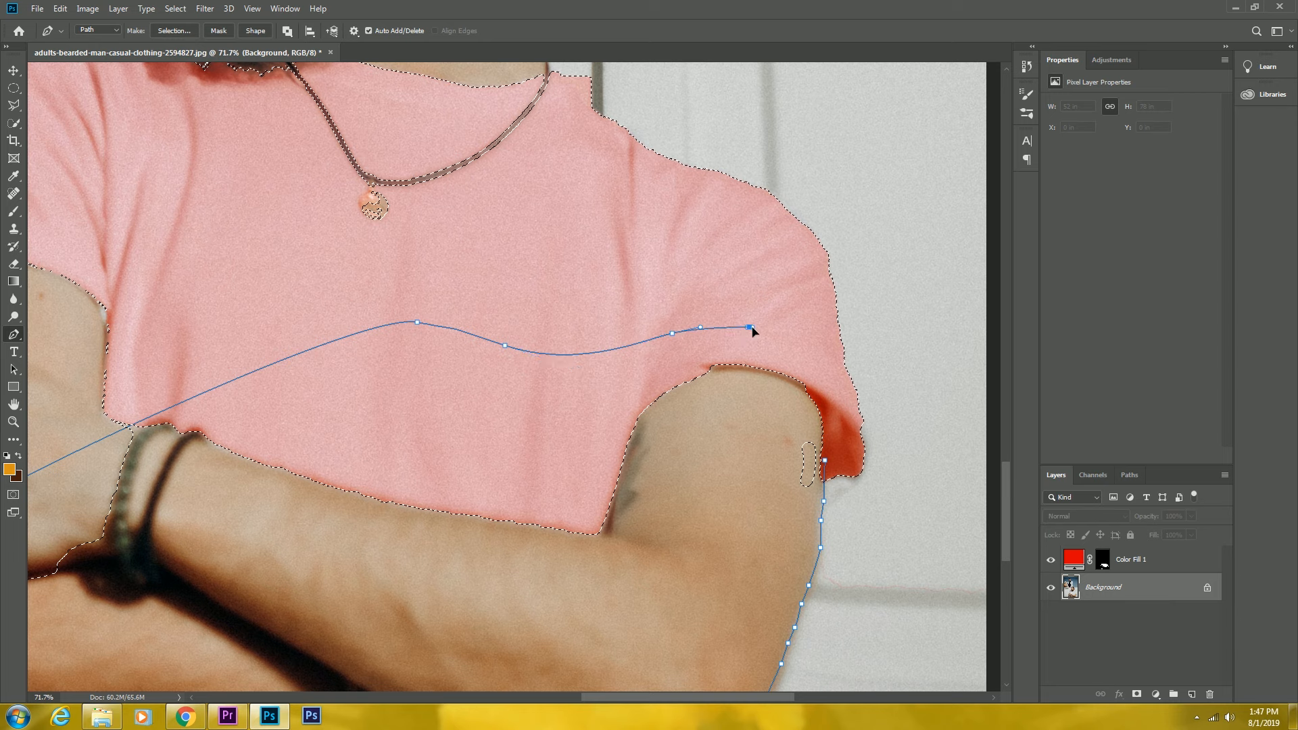
pyautogui.click(833, 388)
pyautogui.click(825, 462)
# Step: Convert the closed path into a selection with 0 px feather, using Add to Selection
pyautogui.click(192, 32)
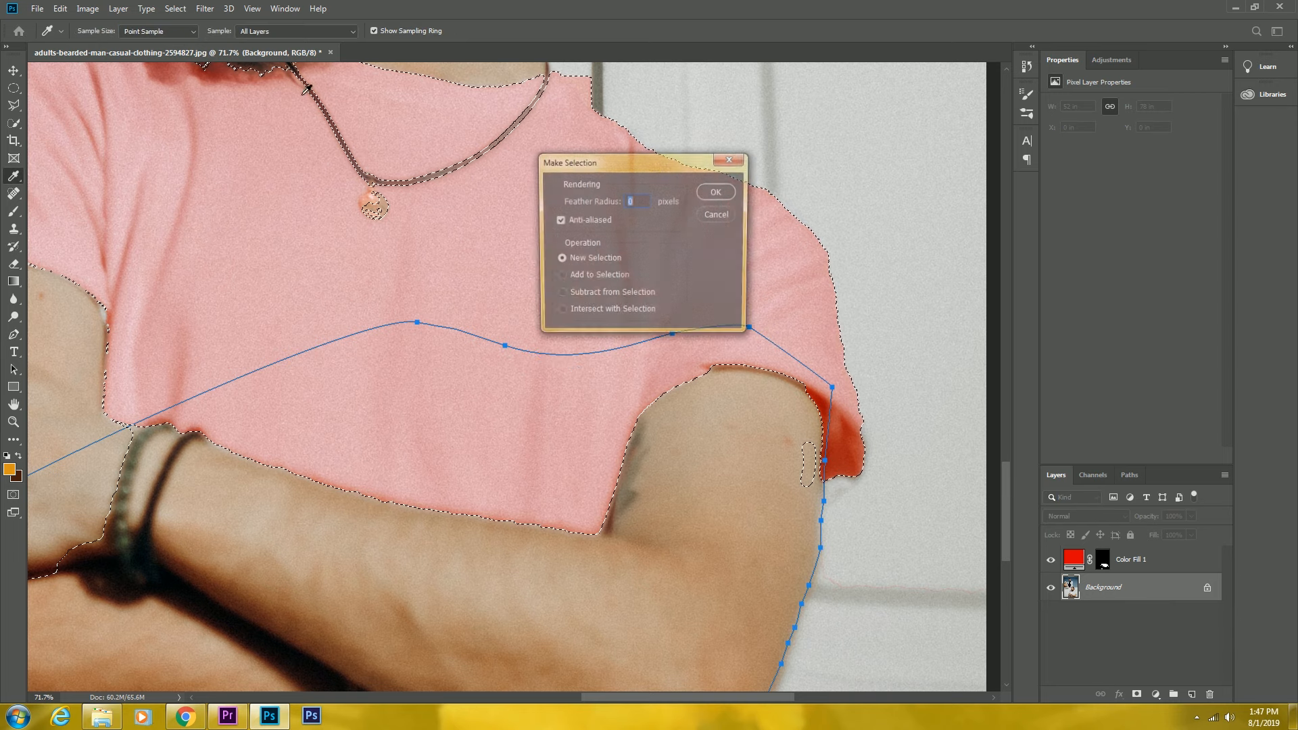
pyautogui.click(592, 277)
pyautogui.press('Return')
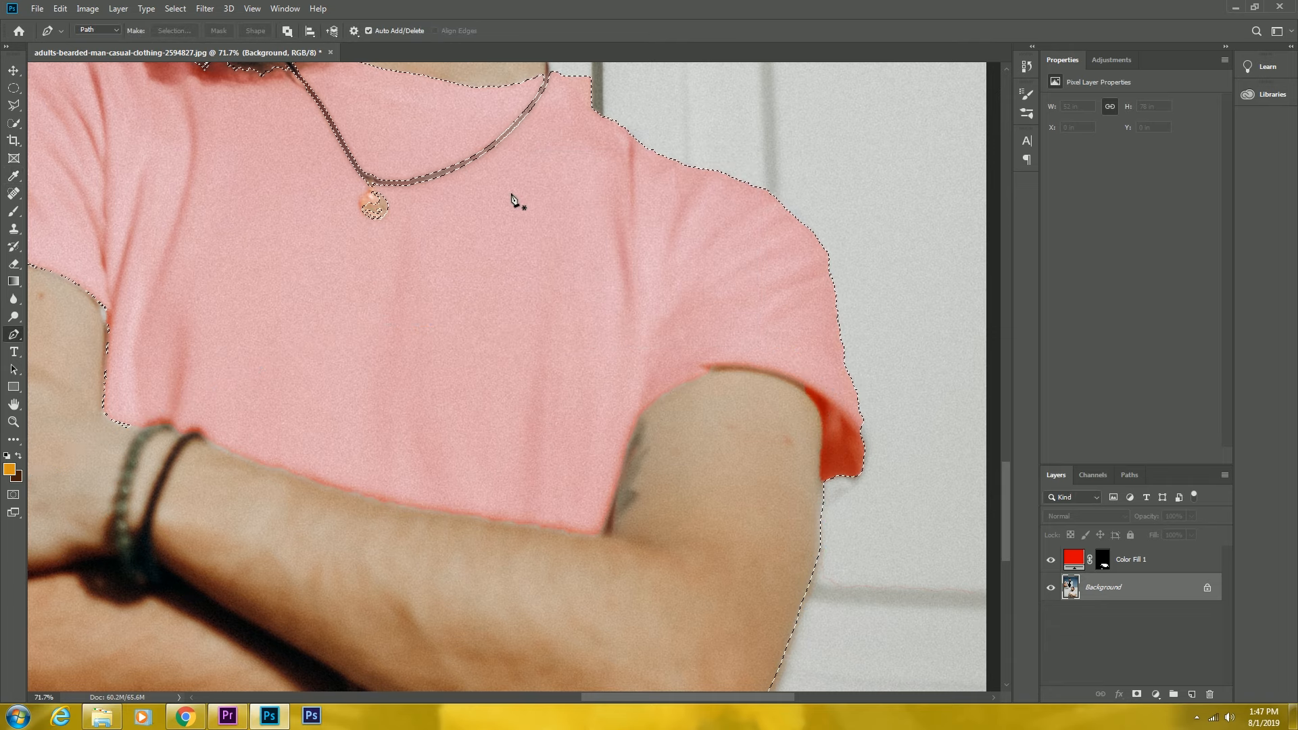
# Step: Extend the selection over the man's hair, face, beard and neck with Quick Selection, and subtract the spill beside the neck
pyautogui.press('z')
pyautogui.moveTo(471, 220); pyautogui.dragTo(445, 192)
pyautogui.press('space')
pyautogui.moveTo(434, 245); pyautogui.dragTo(525, 435)
pyautogui.click(14, 123)
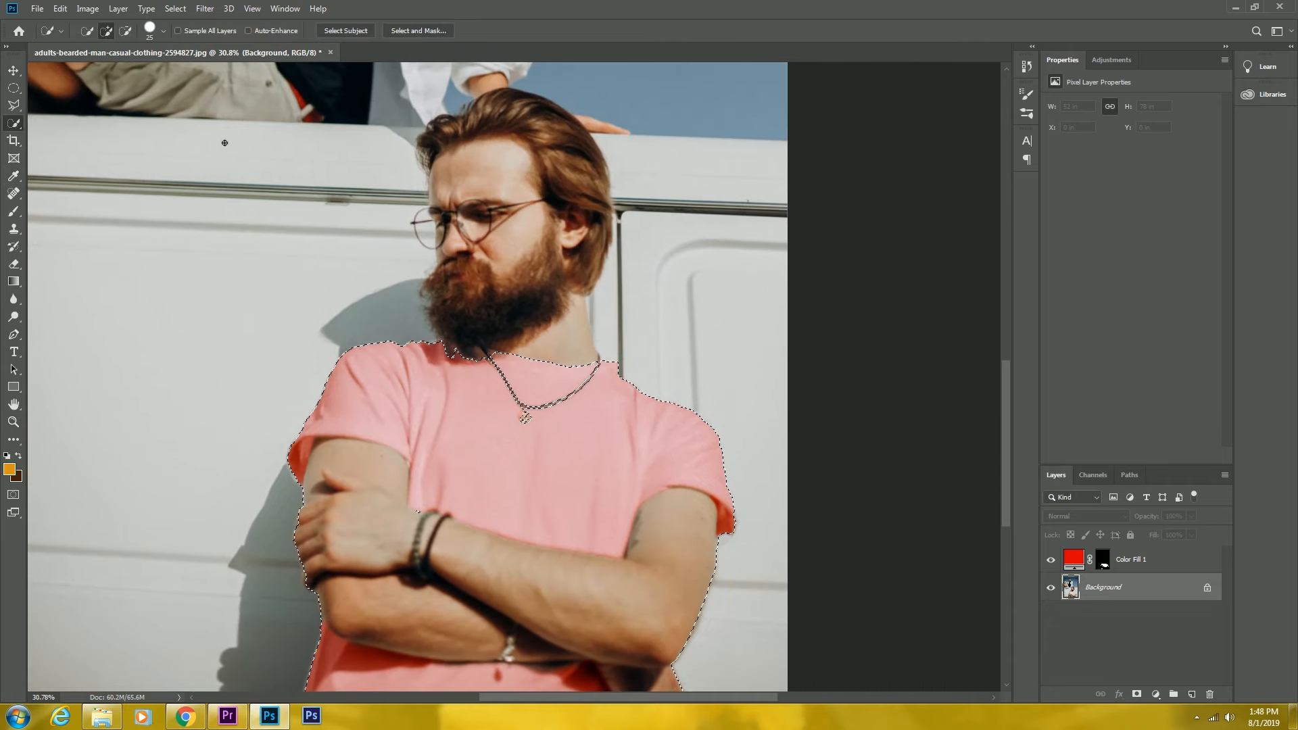
pyautogui.moveTo(527, 112)
pyautogui.mouseDown()
pyautogui.moveTo(473, 117)
pyautogui.moveTo(475, 140)
pyautogui.moveTo(506, 168)
pyautogui.moveTo(521, 258)
pyautogui.mouseUp()
pyautogui.moveTo(523, 338); pyautogui.dragTo(551, 308)
pyautogui.press('alt')
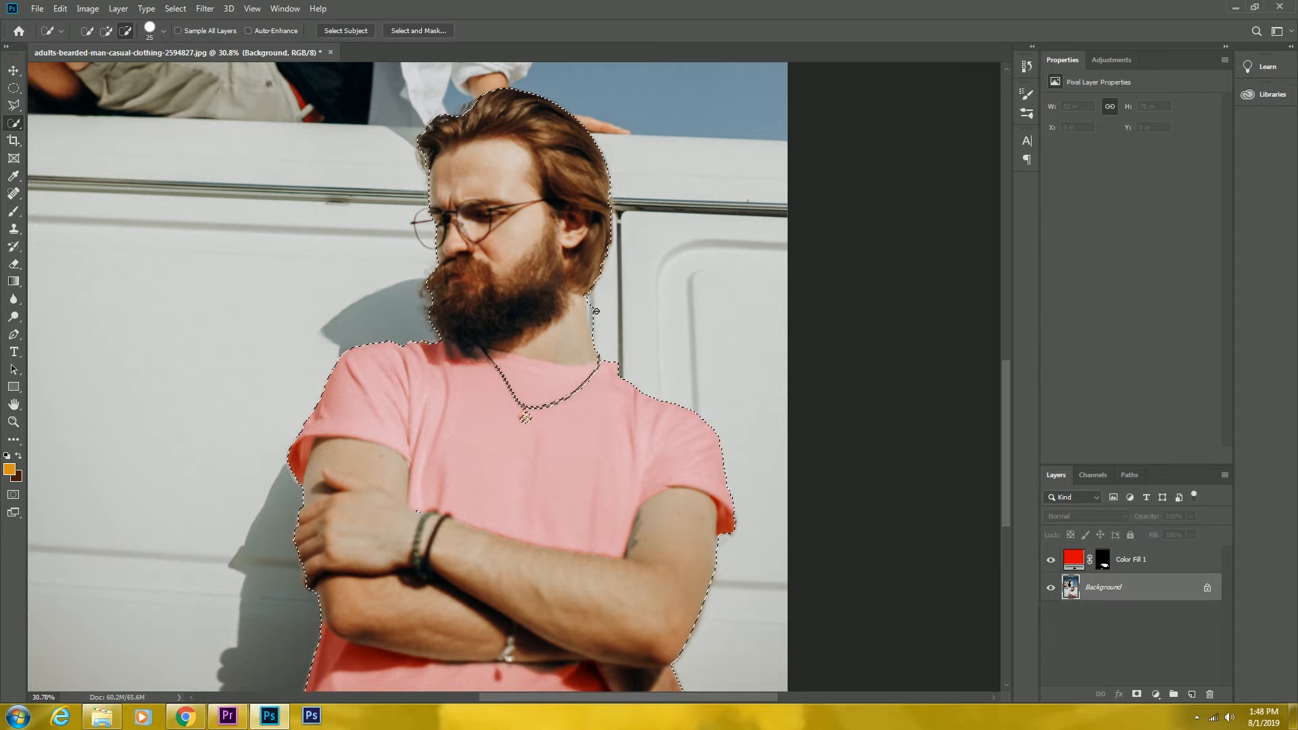
pyautogui.moveTo(598, 328); pyautogui.dragTo(600, 295)
# Step: Check the man's cutout in Select and Mask with High Quality Preview on, and apply it as a selection
pyautogui.click(437, 31)
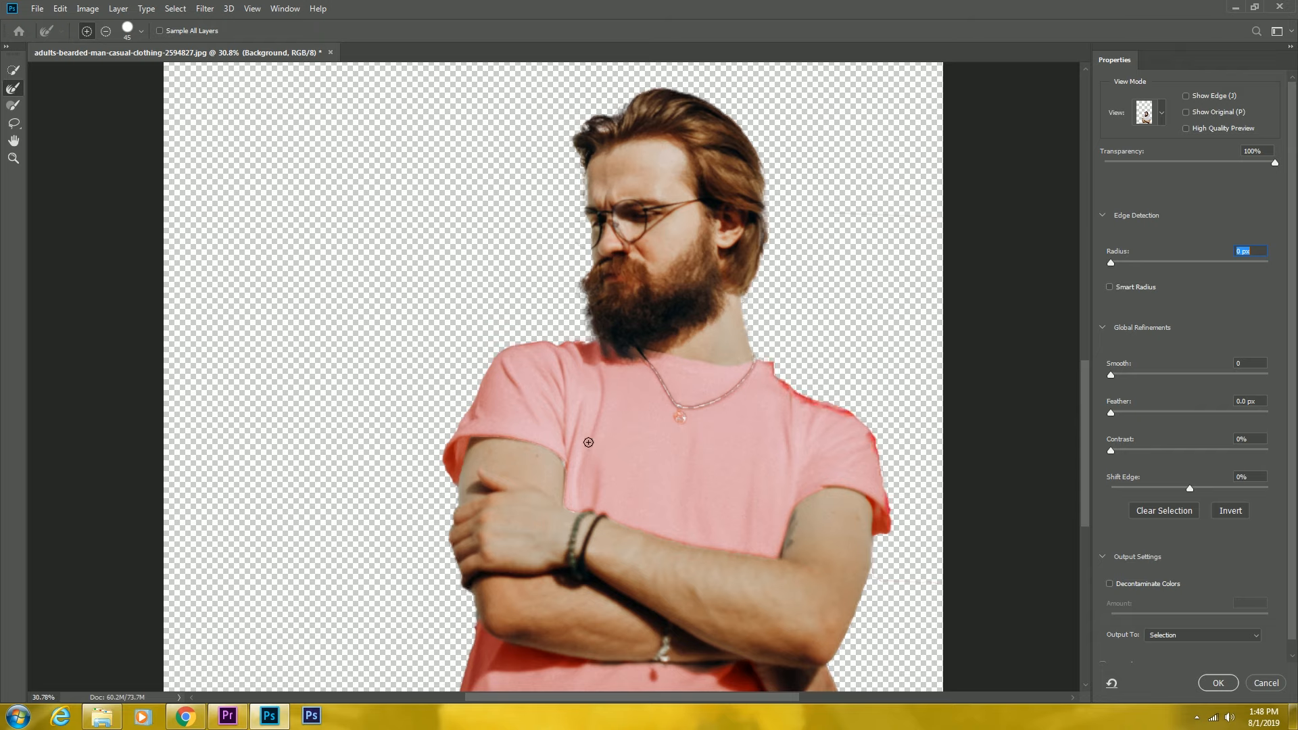
pyautogui.scroll(-5, 487, 360)
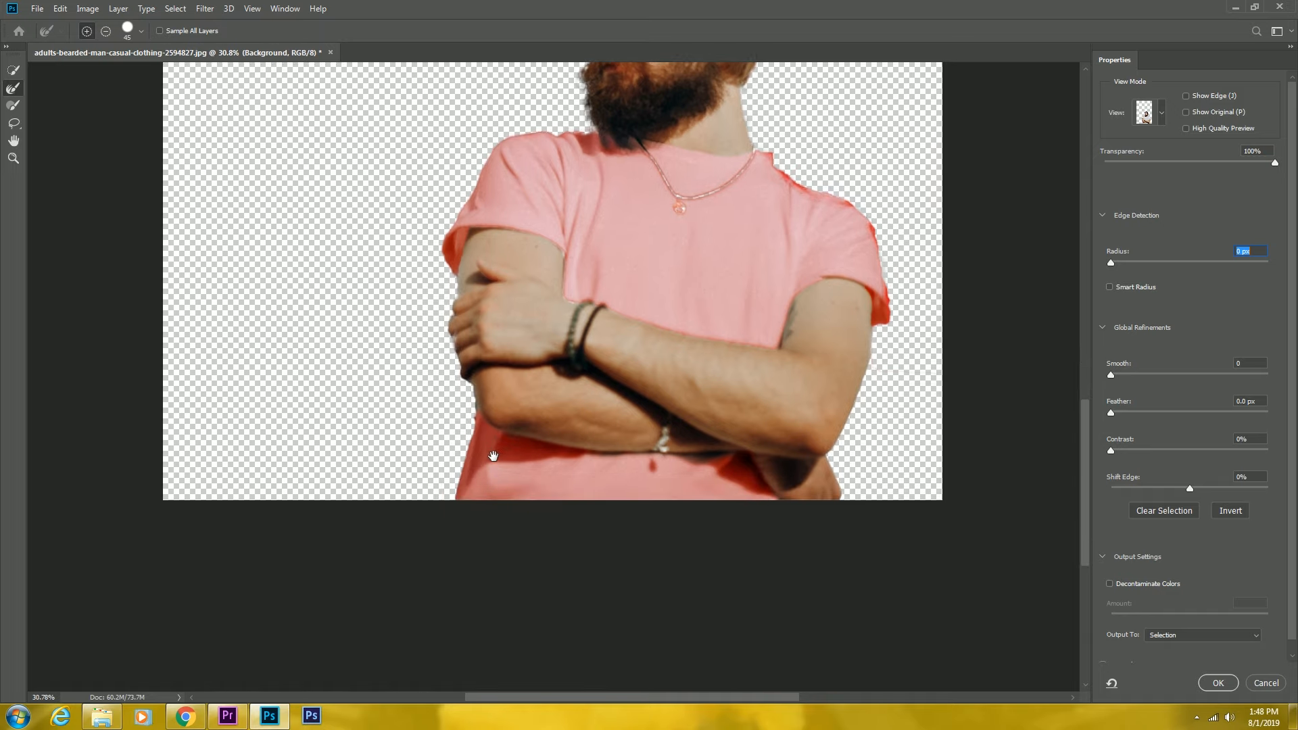
pyautogui.scroll(7, 849, 483)
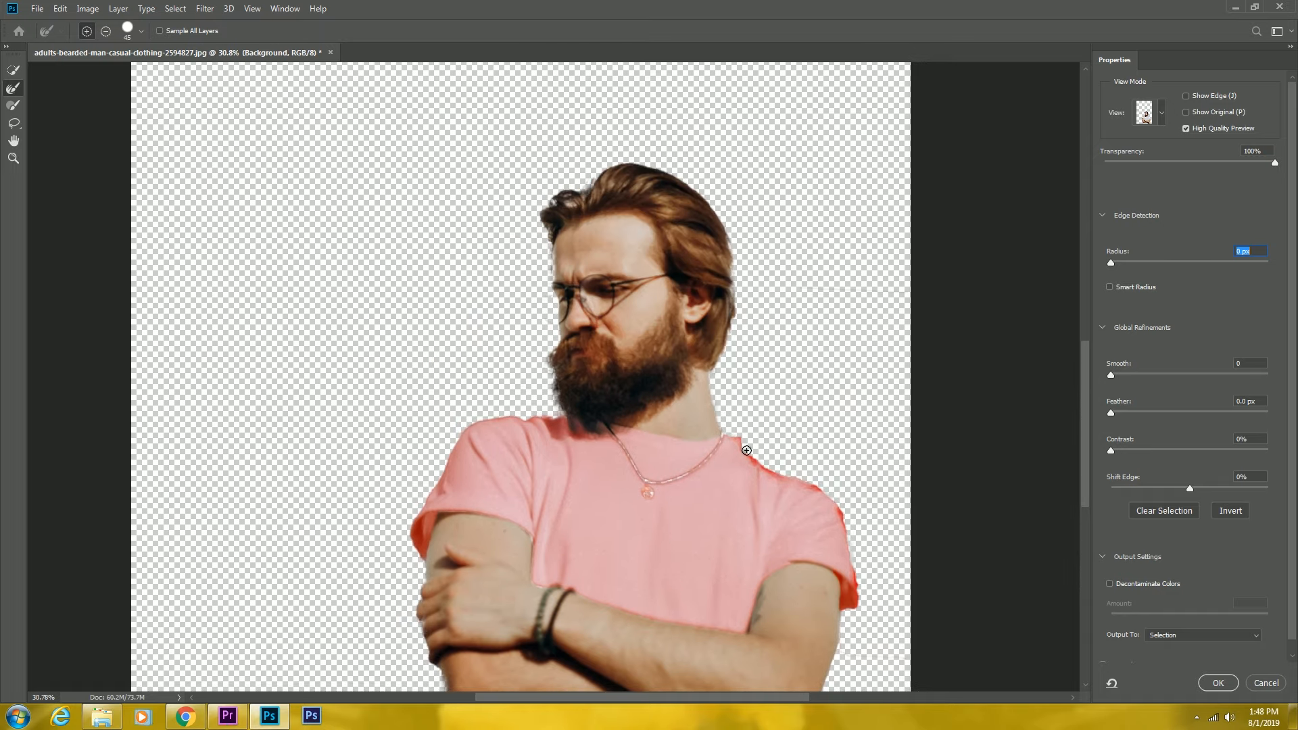
pyautogui.click(1218, 683)
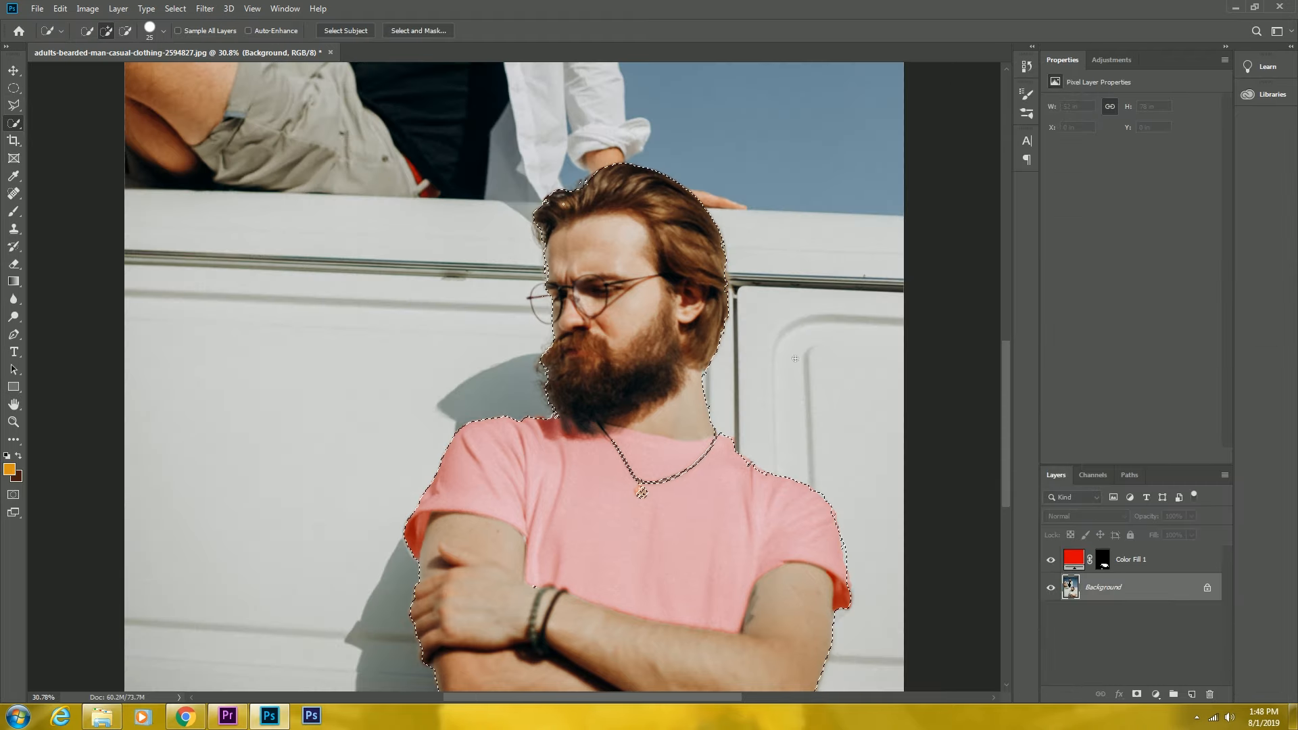
# Step: Invert the selection so that everything except the bearded man in the T-shirt is selected
pyautogui.rightClick(584, 243)
pyautogui.rightClick(618, 195)
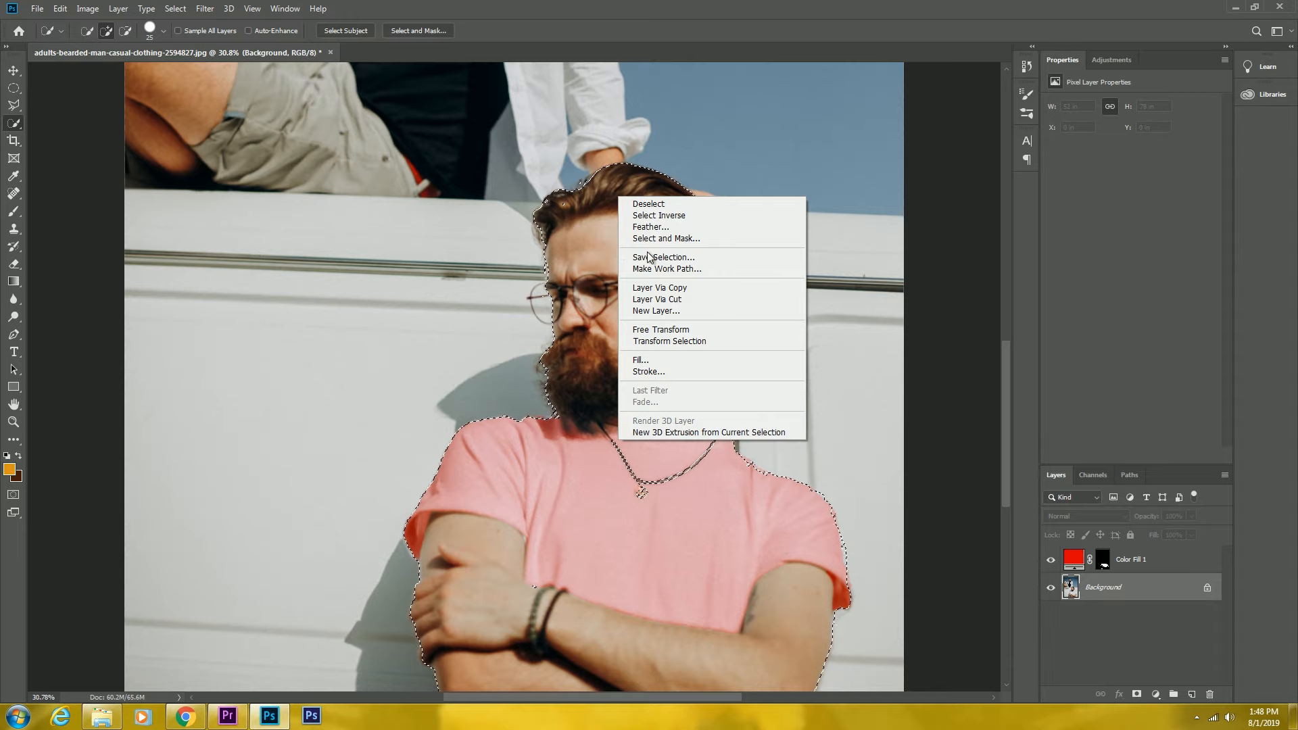
pyautogui.click(748, 215)
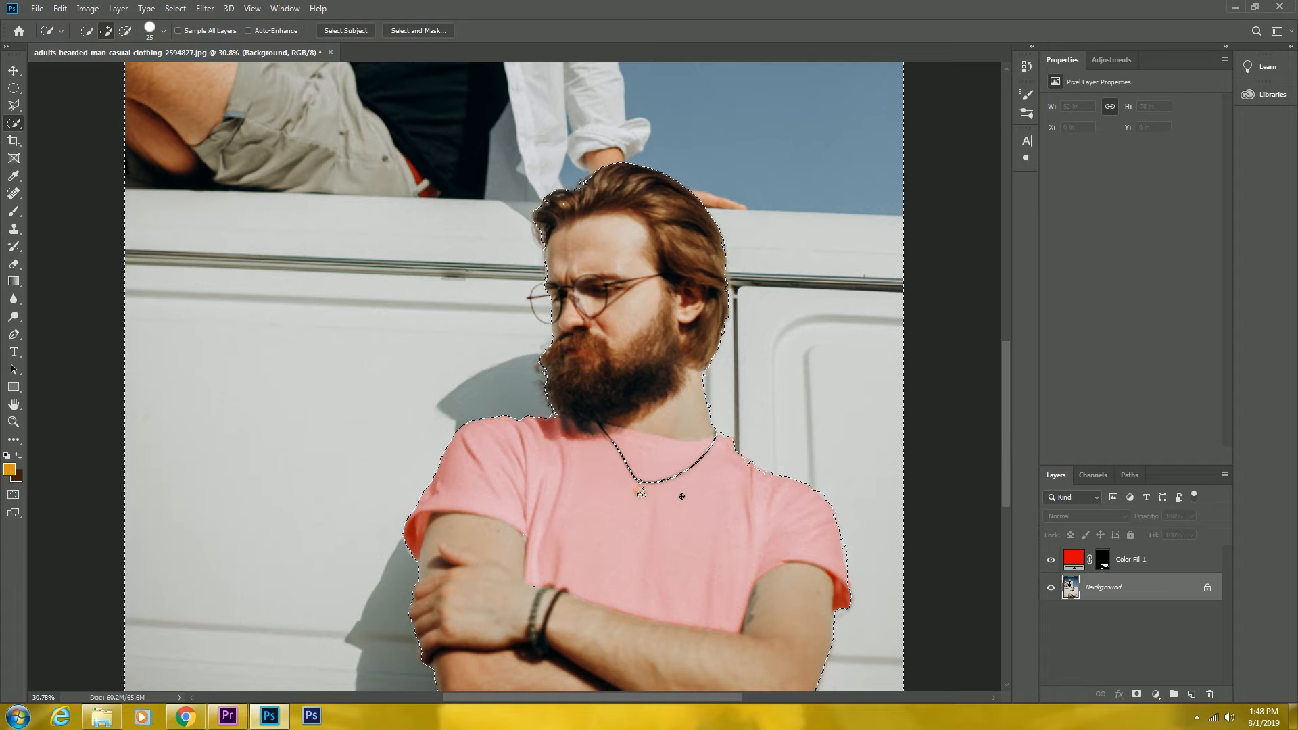
# Step: Examine the inverted selection in Quick Mask mode around the man's head and the seated man above
pyautogui.press('q')
pyautogui.moveTo(539, 306); pyautogui.dragTo(622, 301)
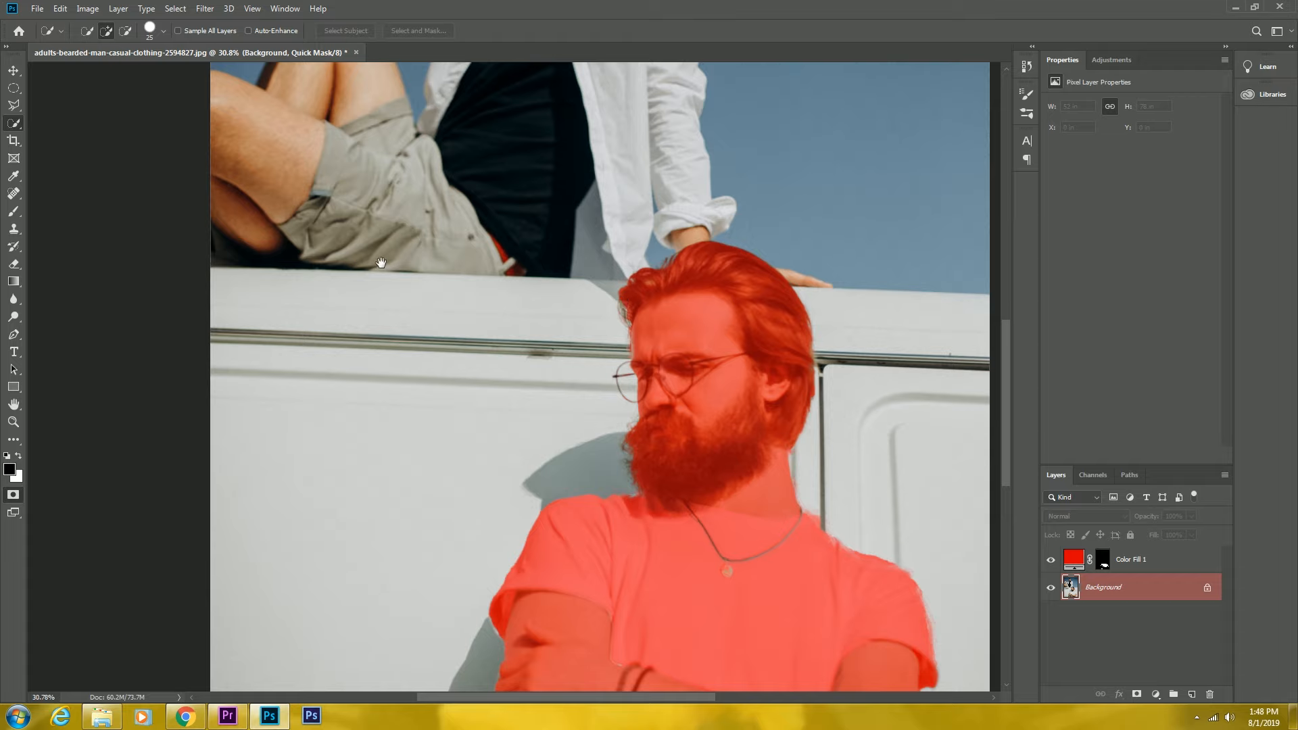
pyautogui.moveTo(564, 265); pyautogui.dragTo(464, 463)
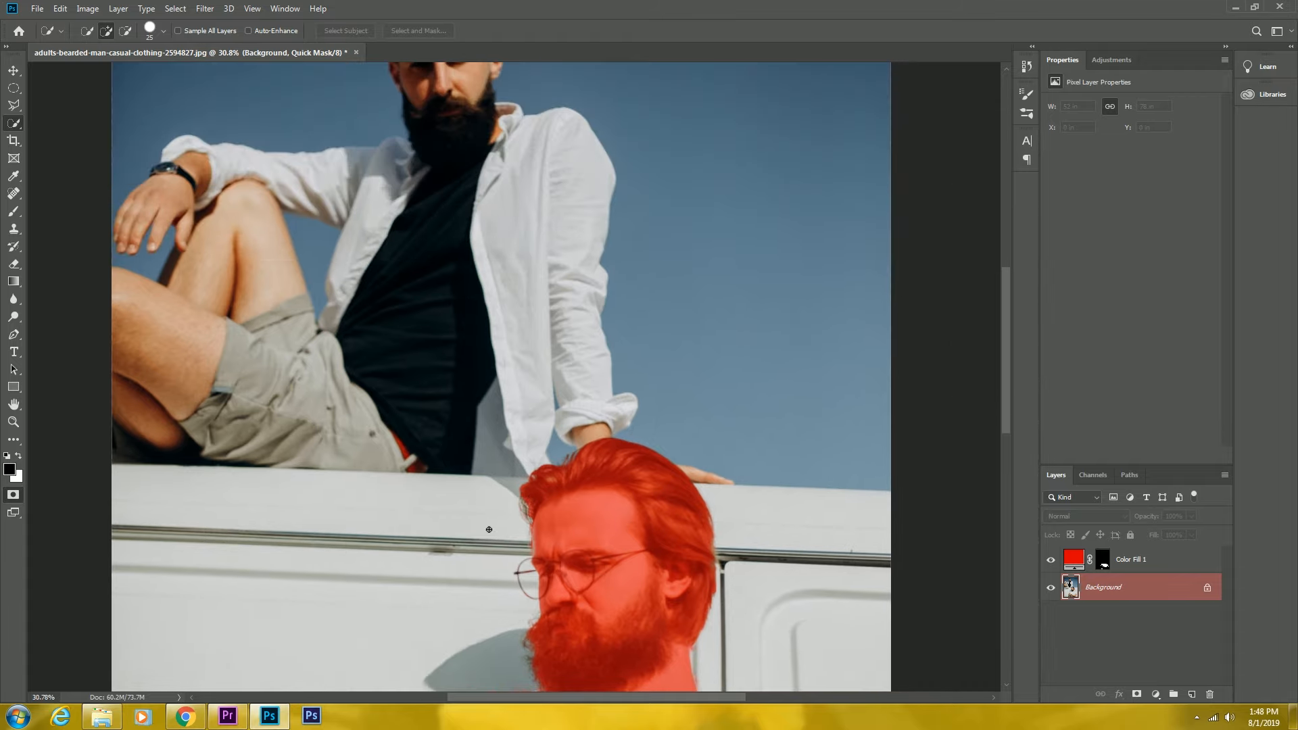
pyautogui.press('q')
pyautogui.press('q')
pyautogui.press('q')
pyautogui.moveTo(574, 665); pyautogui.dragTo(578, 374)
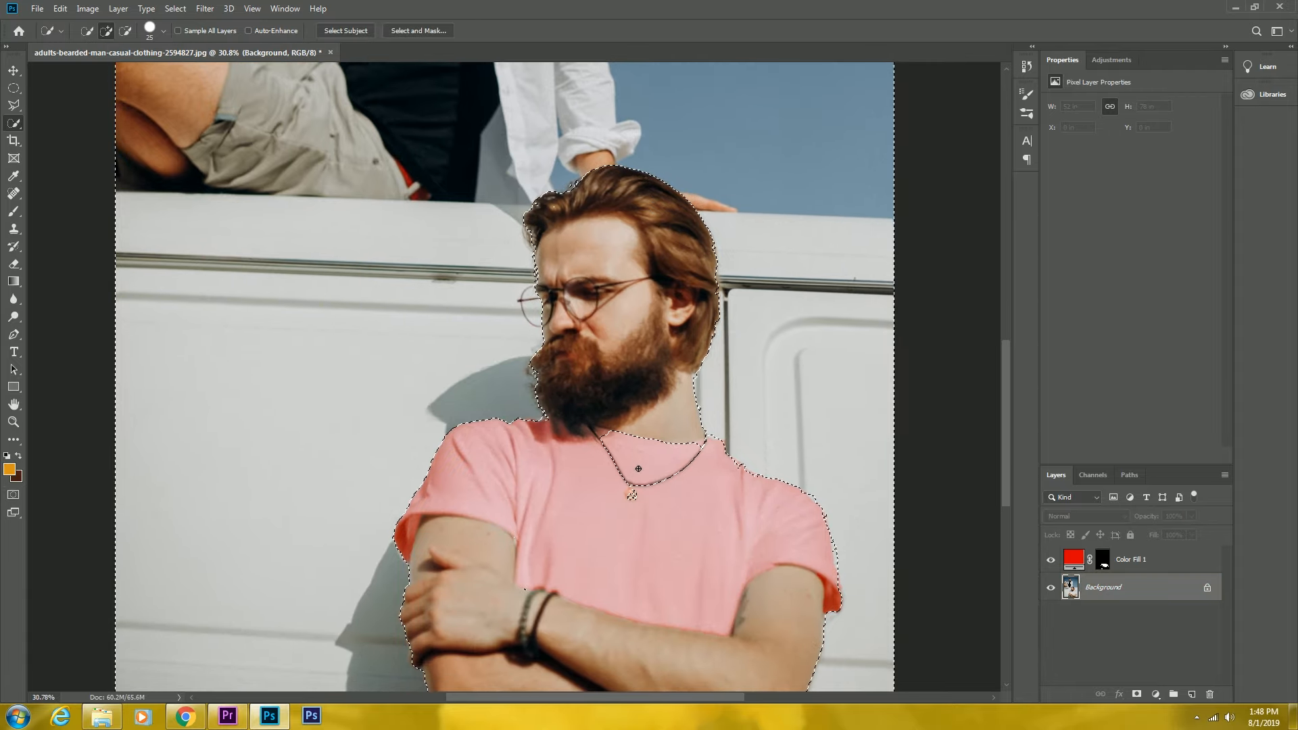
# Step: Start a Polygonal Lasso outline in Subtract from Selection mode along the van's roof edge, across the full image width
pyautogui.moveTo(422, 237); pyautogui.dragTo(531, 492)
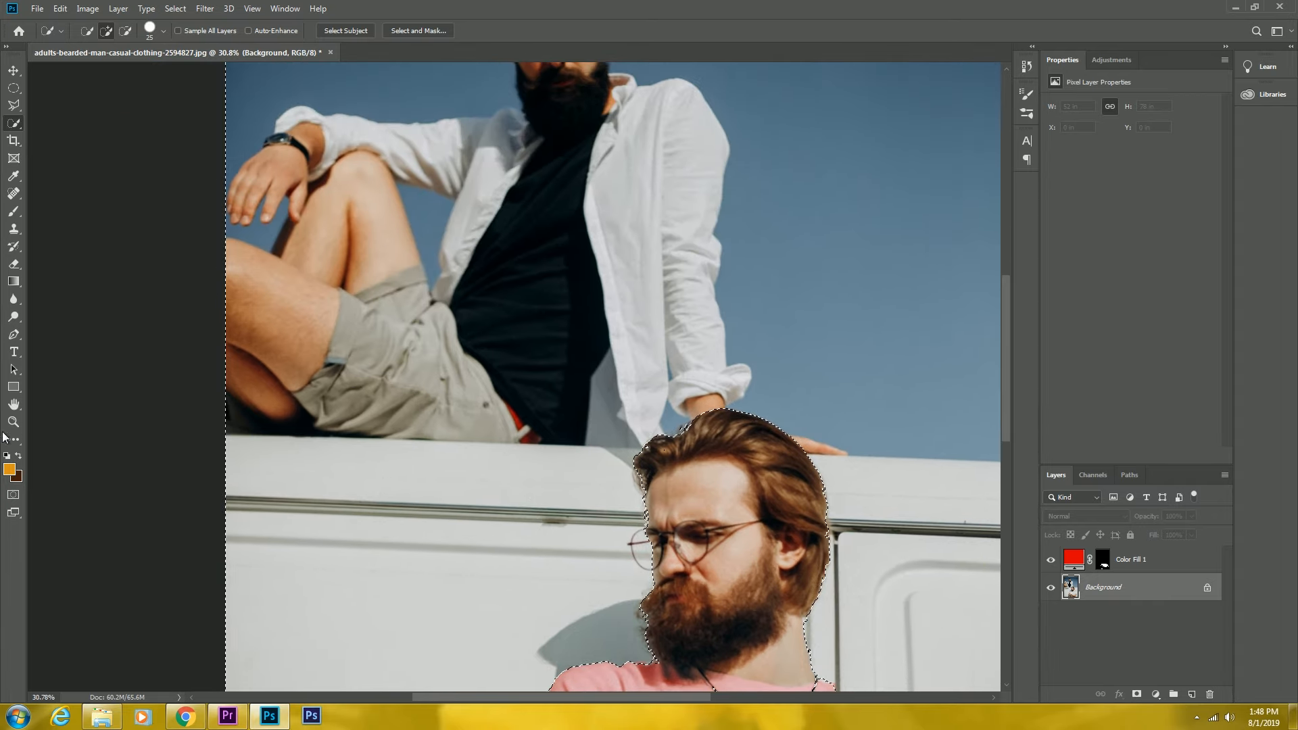
pyautogui.click(14, 334)
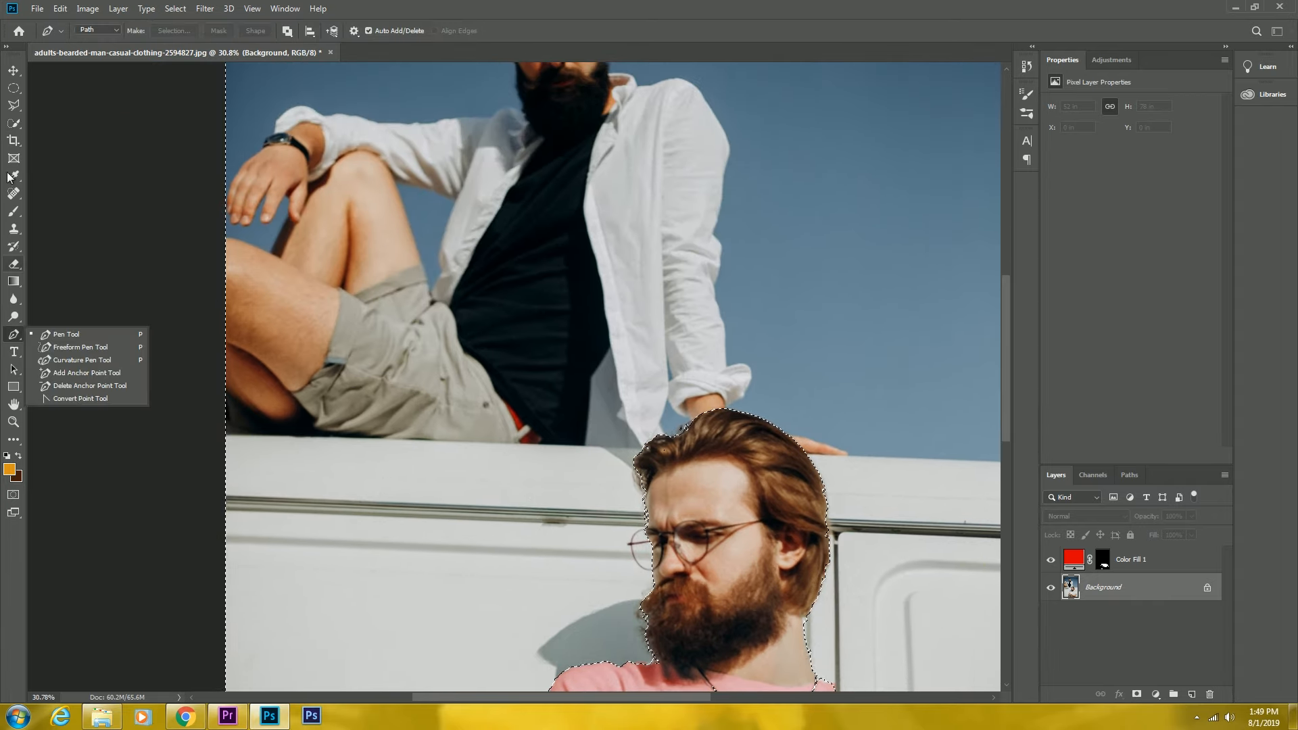
pyautogui.click(14, 106)
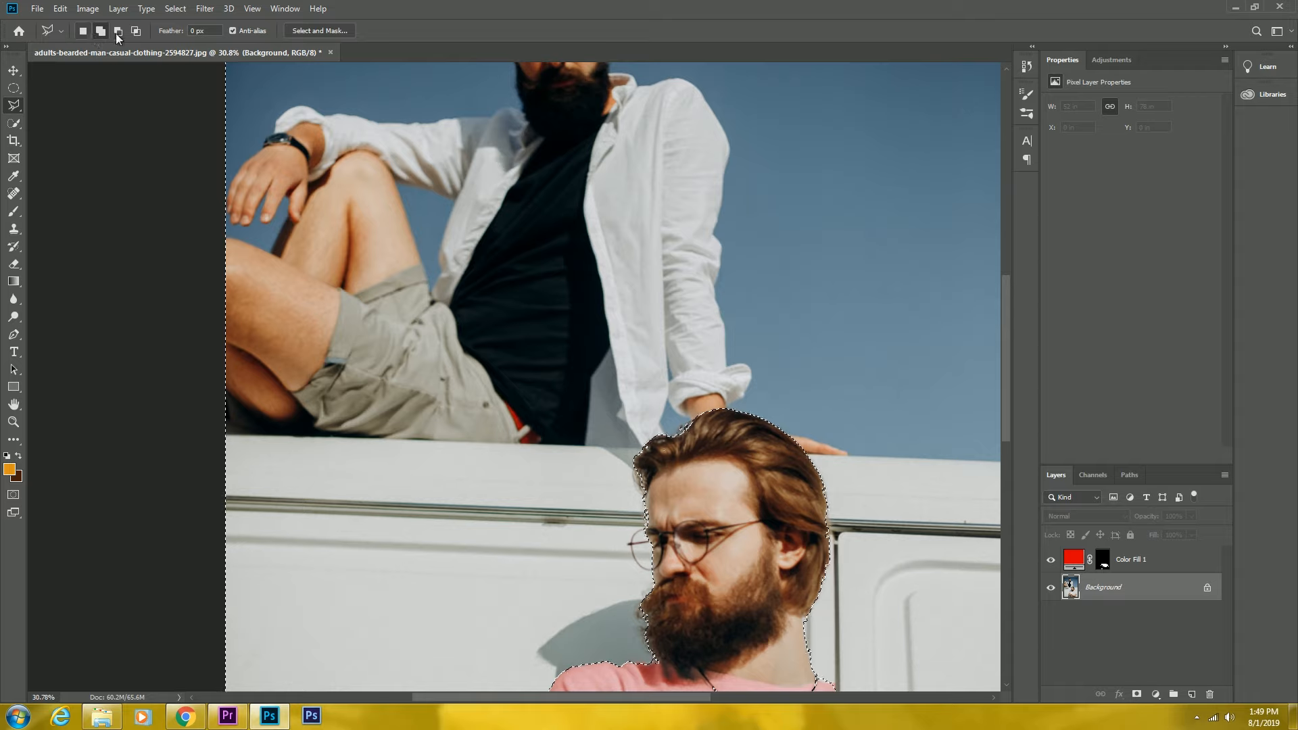
pyautogui.click(196, 444)
pyautogui.click(226, 436)
pyautogui.moveTo(724, 473); pyautogui.dragTo(386, 459)
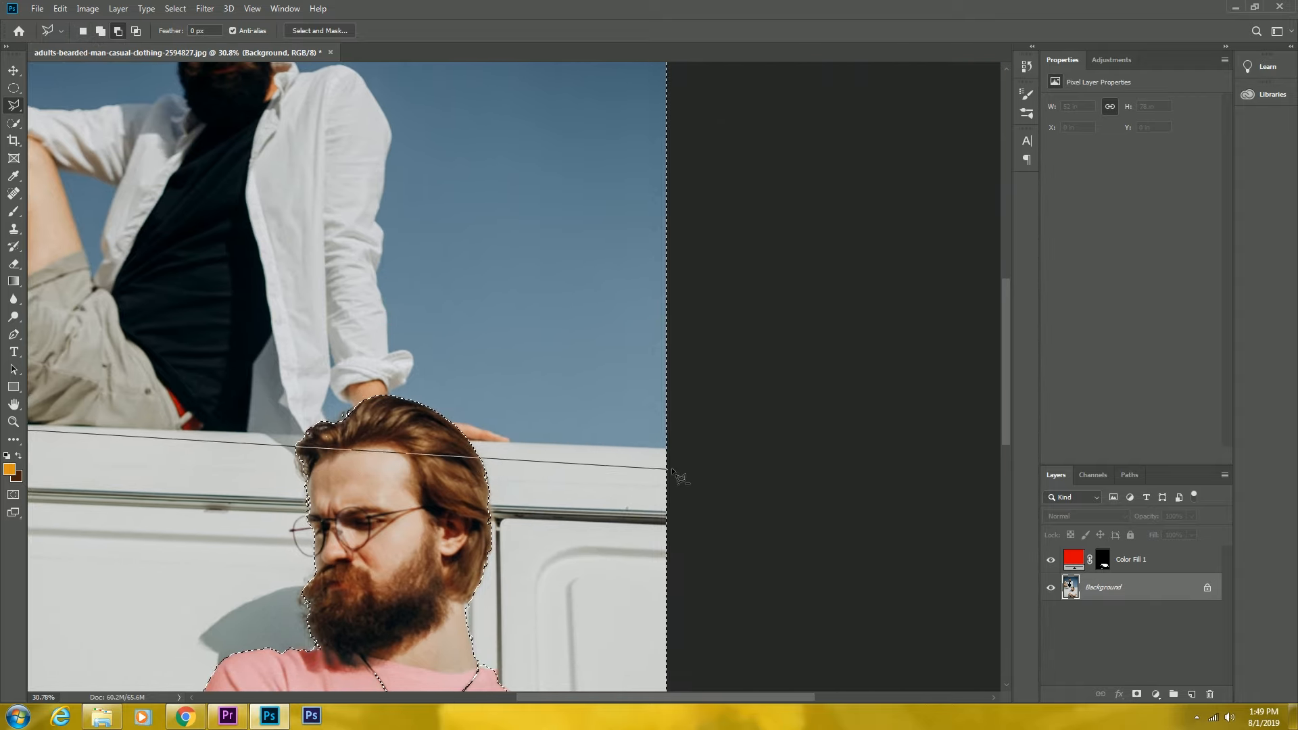
pyautogui.click(674, 449)
# Step: Close the lasso outline around the sky and the seated man to subtract them from the selection
pyautogui.moveTo(710, 290); pyautogui.dragTo(719, 600)
pyautogui.click(723, 195)
pyautogui.click(674, 138)
pyautogui.moveTo(390, 167); pyautogui.dragTo(1075, 306)
pyautogui.click(473, 273)
pyautogui.moveTo(494, 434); pyautogui.dragTo(495, 34)
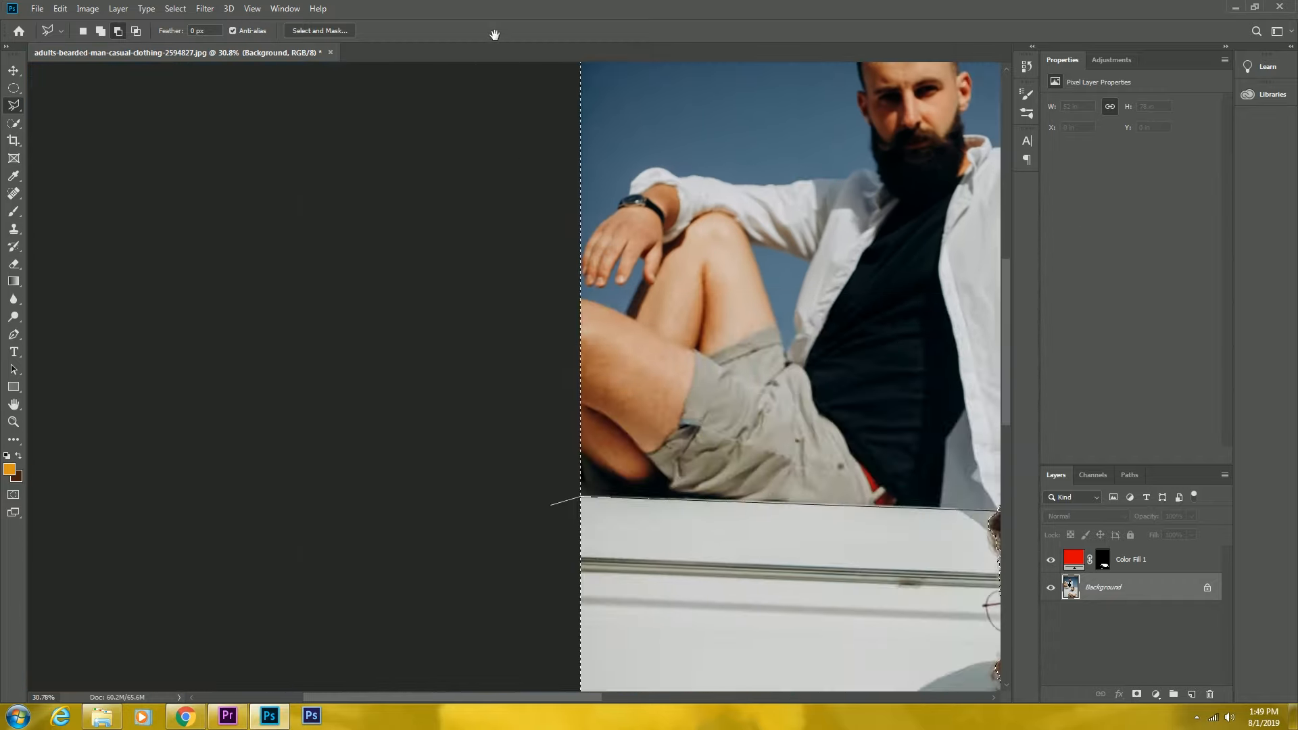
pyautogui.click(551, 506)
# Step: Check the remaining van wall selection in Quick Mask mode, and inspect the collar and neck area up close
pyautogui.moveTo(758, 466)
pyautogui.mouseDown()
pyautogui.moveTo(716, 400)
pyautogui.moveTo(635, 345)
pyautogui.moveTo(712, 409)
pyautogui.mouseUp()
pyautogui.press('q')
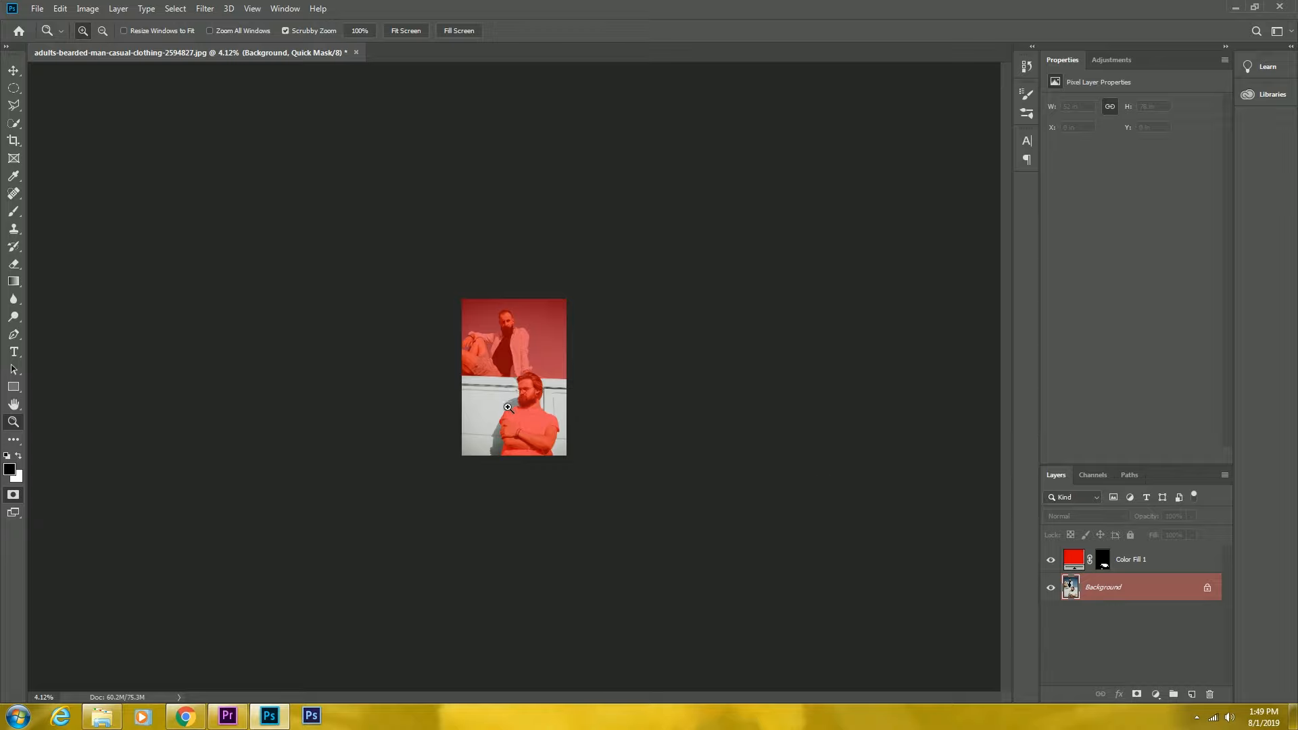
pyautogui.moveTo(508, 407); pyautogui.dragTo(526, 479)
pyautogui.press('q')
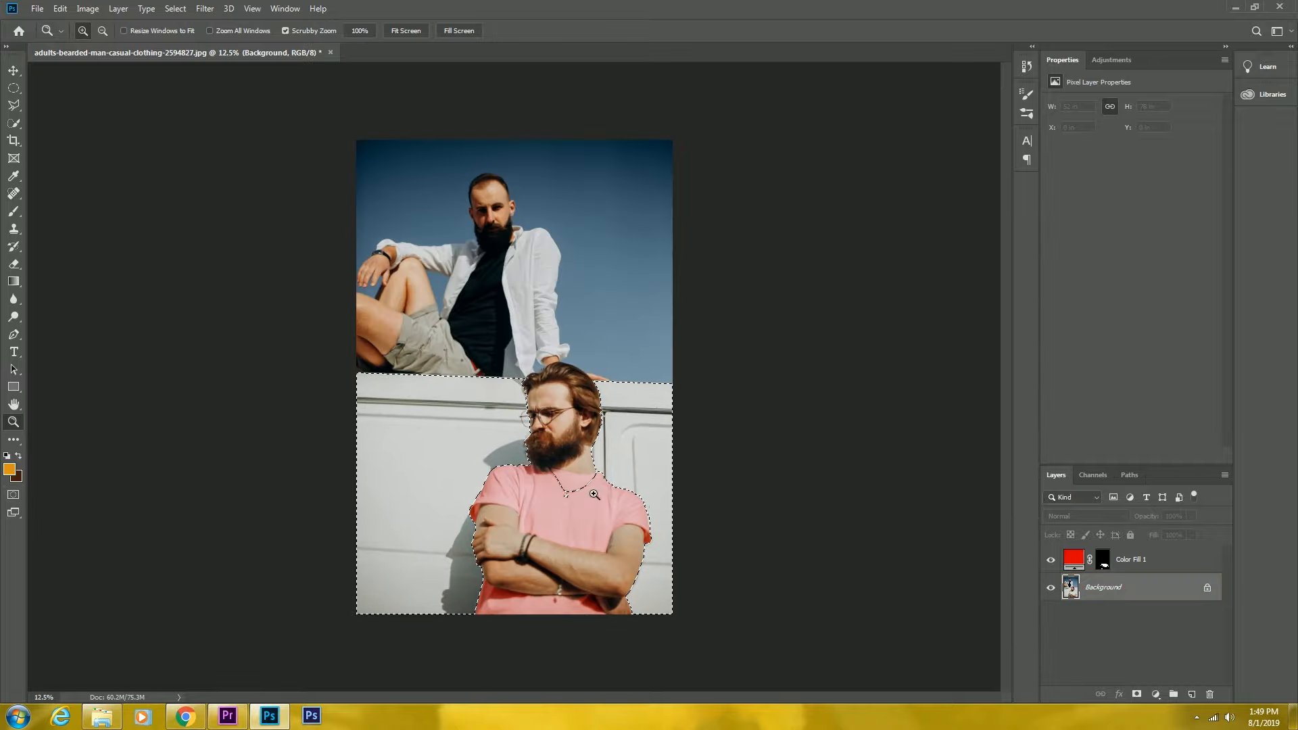
pyautogui.moveTo(591, 506)
pyautogui.mouseDown()
pyautogui.moveTo(620, 491)
pyautogui.moveTo(667, 536)
pyautogui.mouseUp()
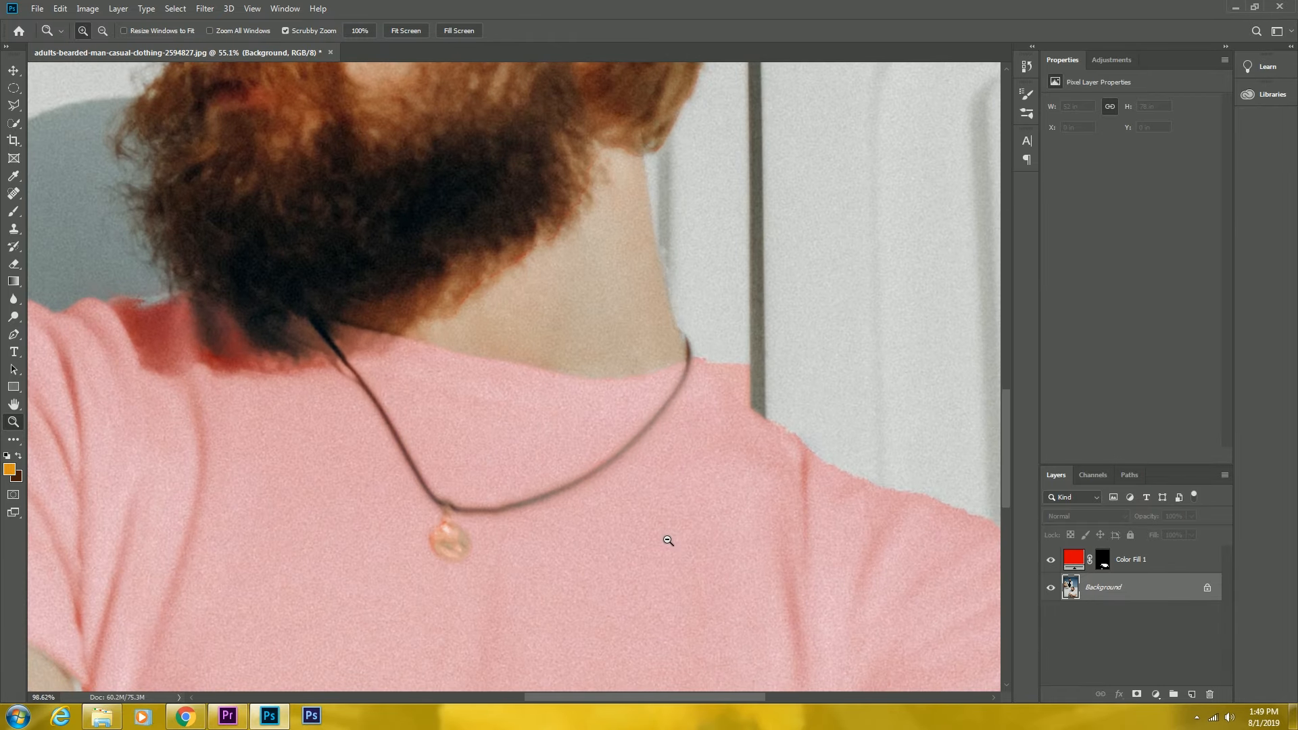
# Step: Subtract the shirt patch between the collar and the necklace from the van wall selection with the Quick Selection tool
pyautogui.press('w')
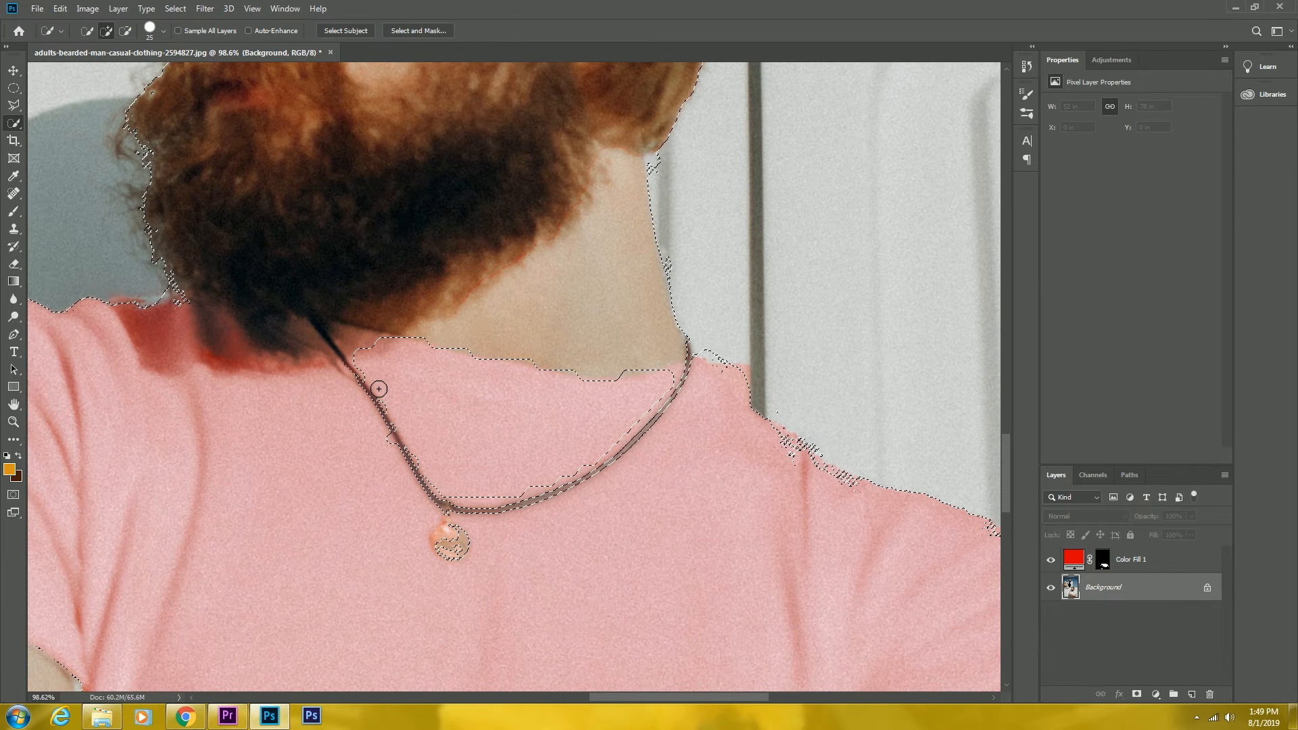
pyautogui.click(399, 430)
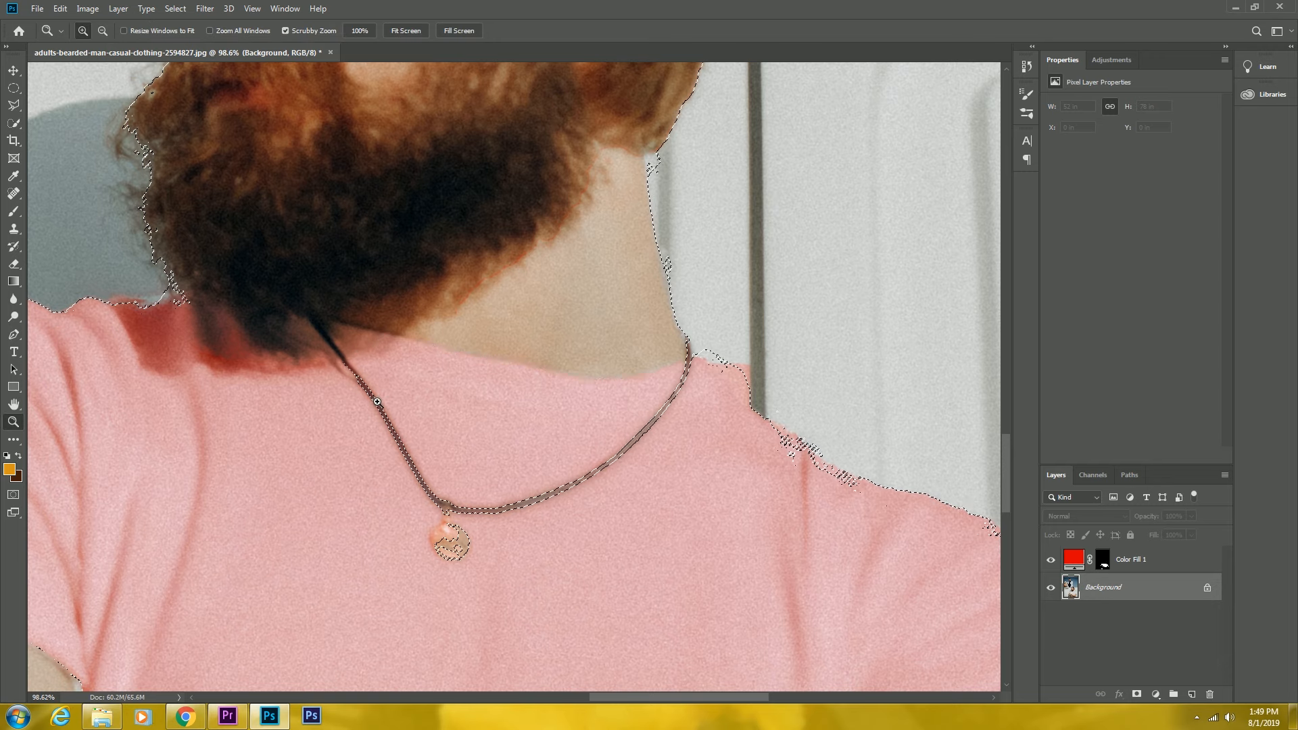
pyautogui.press('alt')
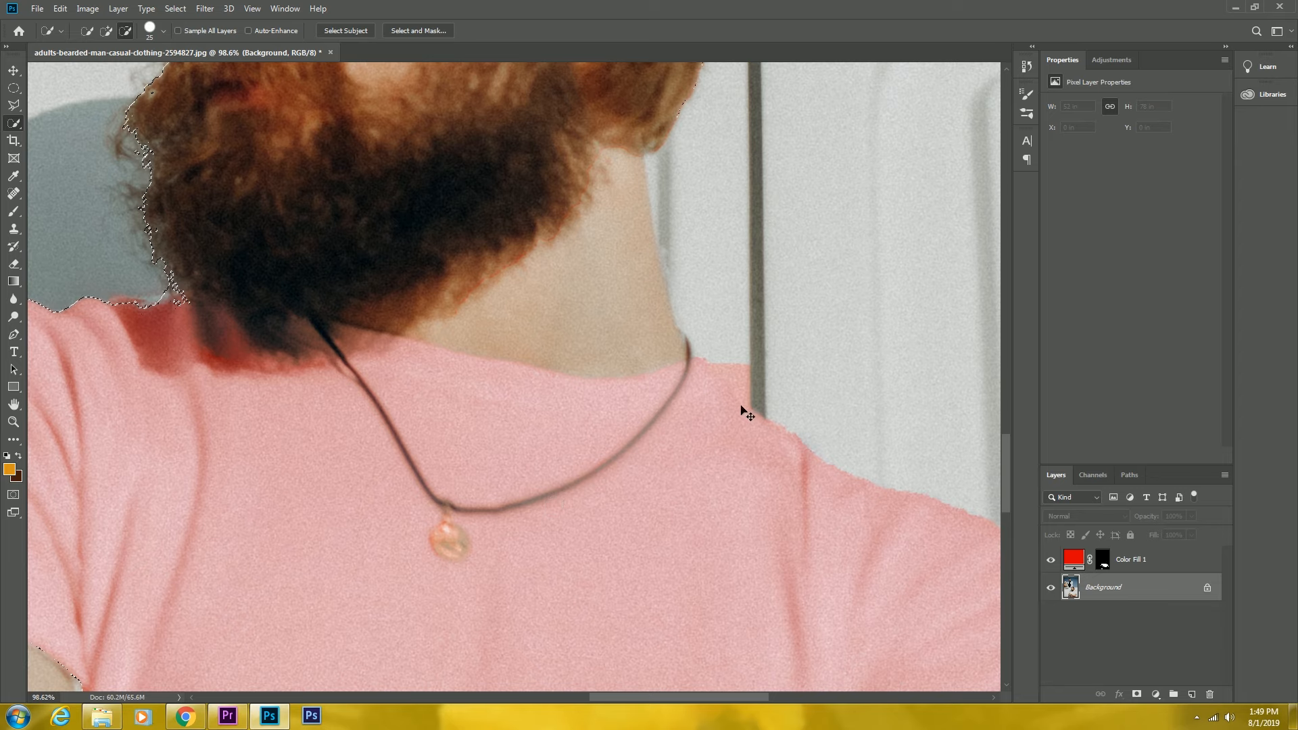
pyautogui.moveTo(717, 407); pyautogui.dragTo(664, 398)
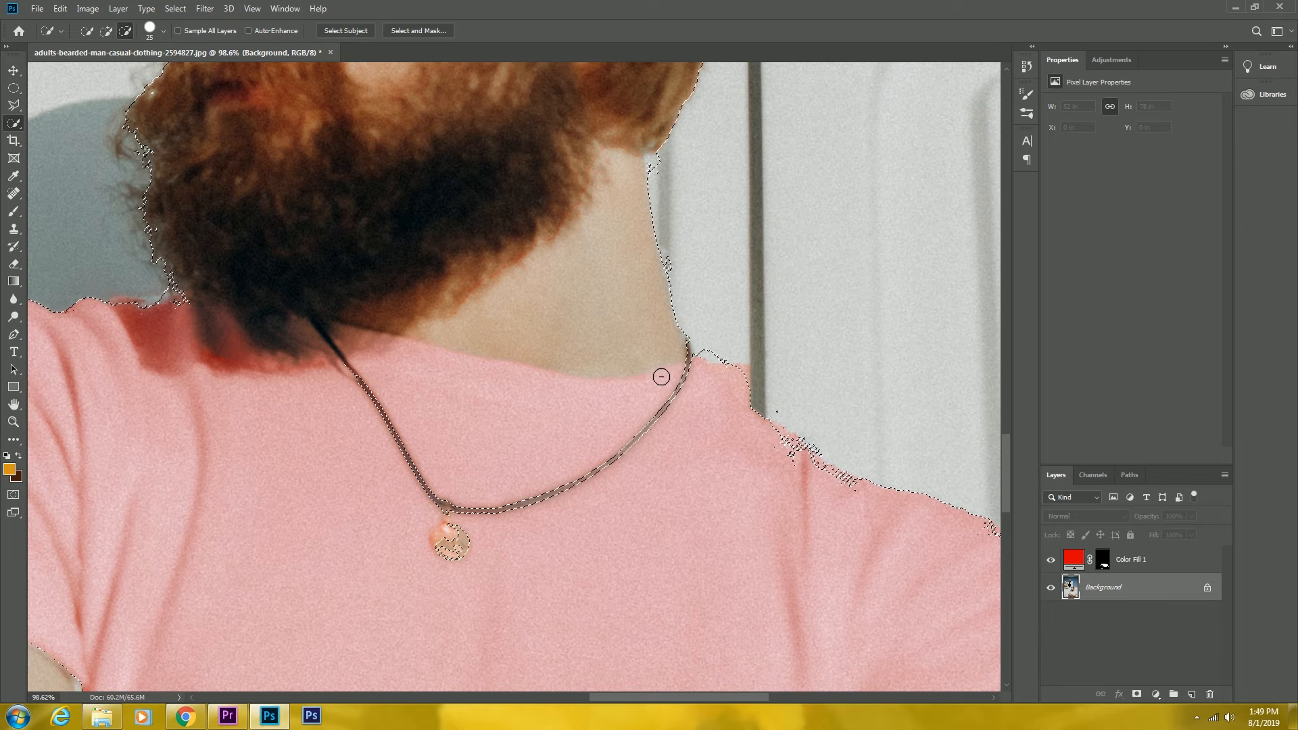
# Step: Subtract the necklace and pendant from the selection with a Polygonal Lasso outline, and check the whole selection in Quick Mask mode
pyautogui.click(14, 106)
pyautogui.click(697, 354)
pyautogui.click(687, 342)
pyautogui.click(662, 363)
pyautogui.click(404, 347)
pyautogui.click(270, 376)
pyautogui.click(322, 565)
pyautogui.click(575, 636)
pyautogui.click(723, 542)
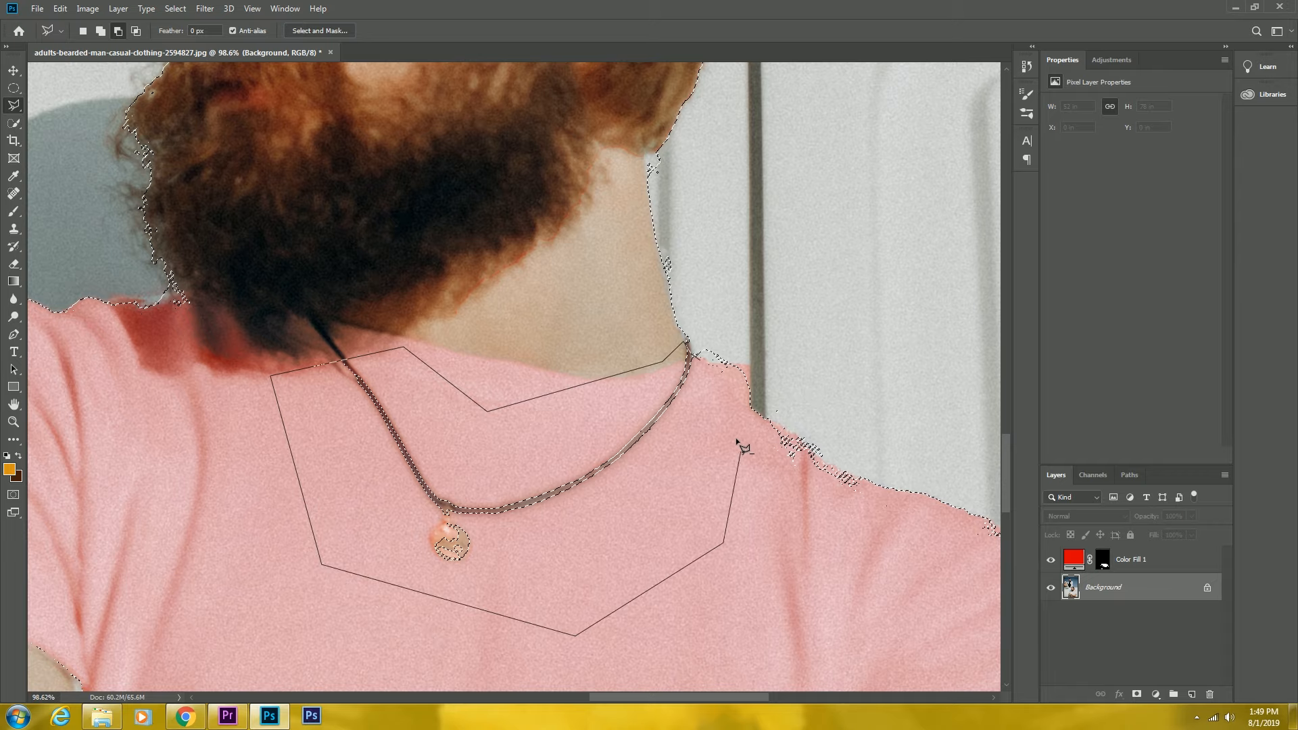
pyautogui.click(703, 361)
pyautogui.press('z')
pyautogui.moveTo(538, 375); pyautogui.dragTo(453, 291)
pyautogui.press('q')
pyautogui.press('q')
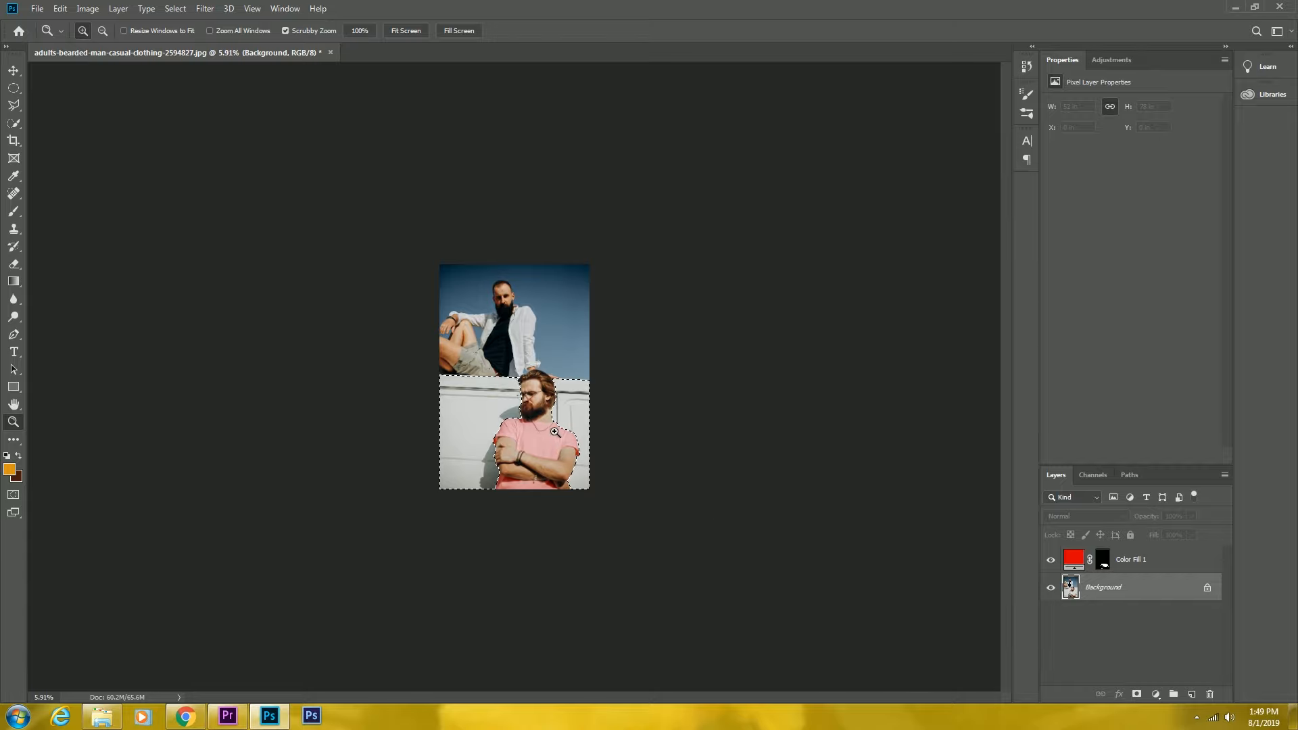
# Step: Add a Solid Color fill layer in a very dark brown over the selected van wall
pyautogui.hotkey('ctrl', '0')
pyautogui.click(1155, 695)
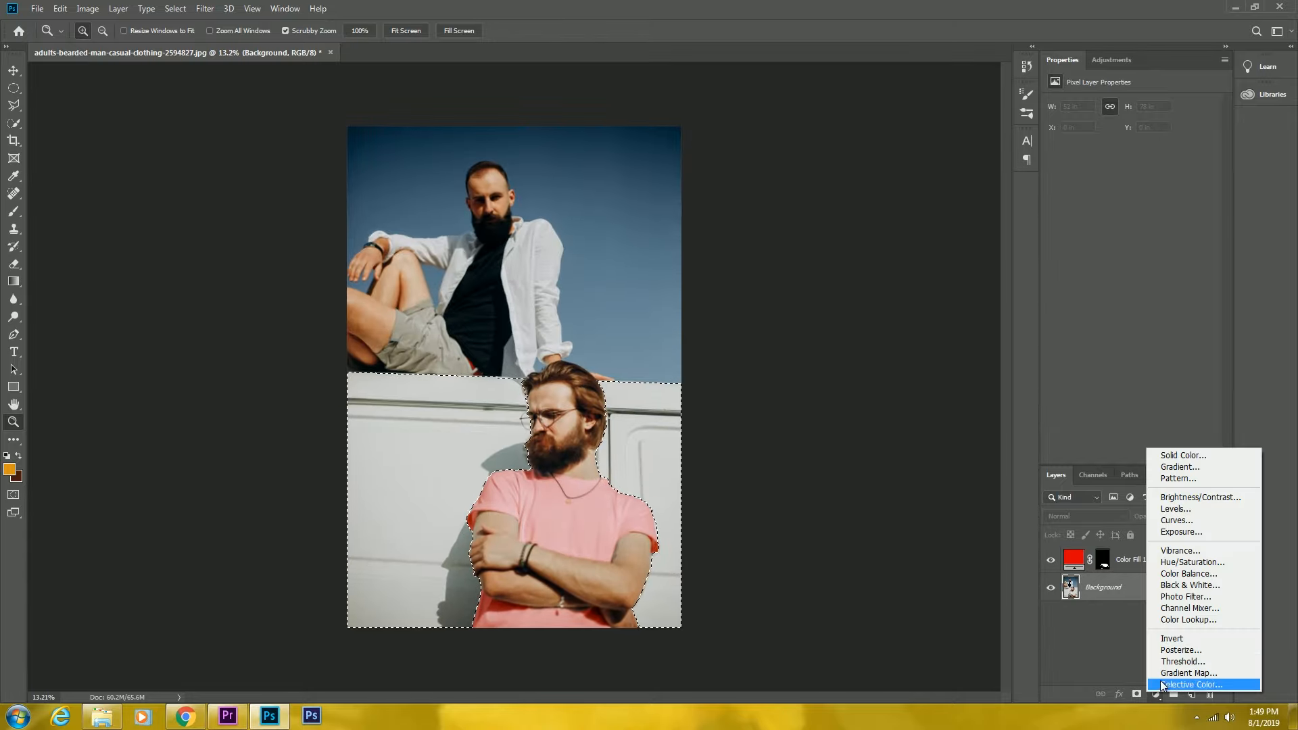
pyautogui.click(1193, 449)
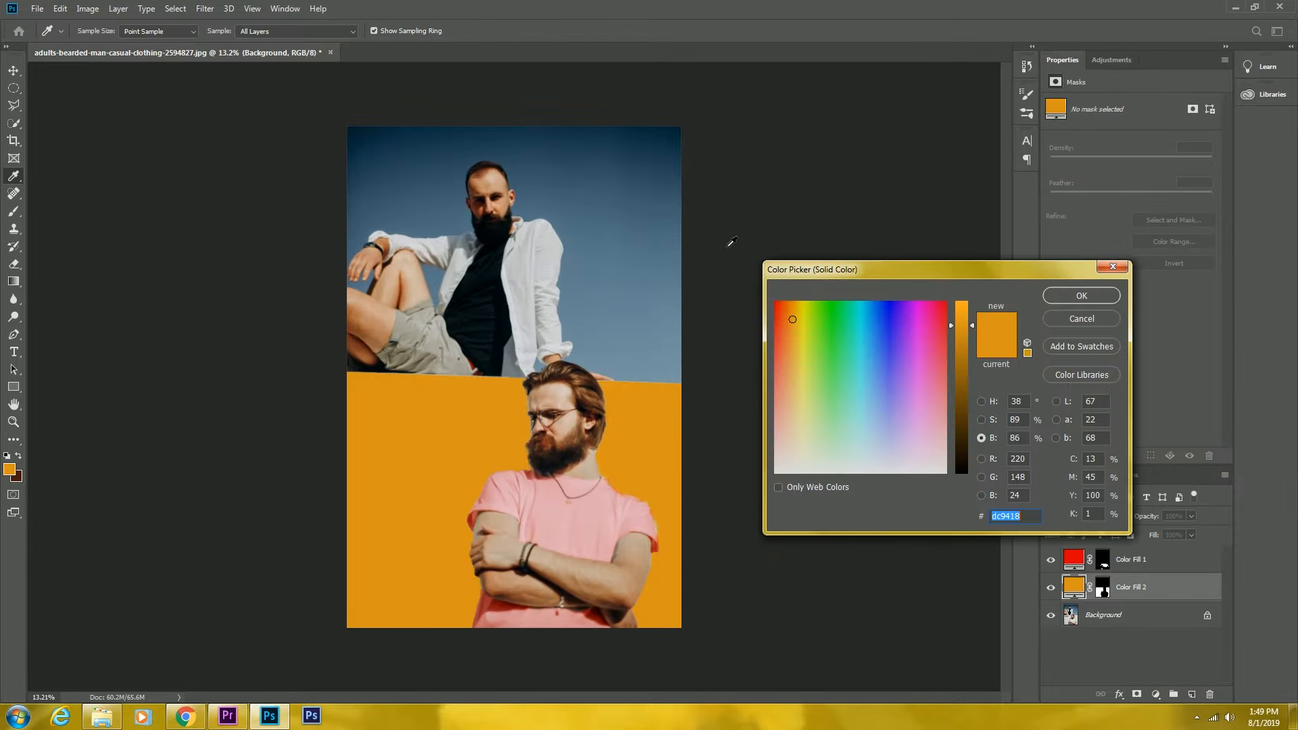
pyautogui.click(932, 407)
pyautogui.click(960, 445)
pyautogui.click(800, 413)
pyautogui.click(787, 422)
pyautogui.press('z')
pyautogui.click(1054, 297)
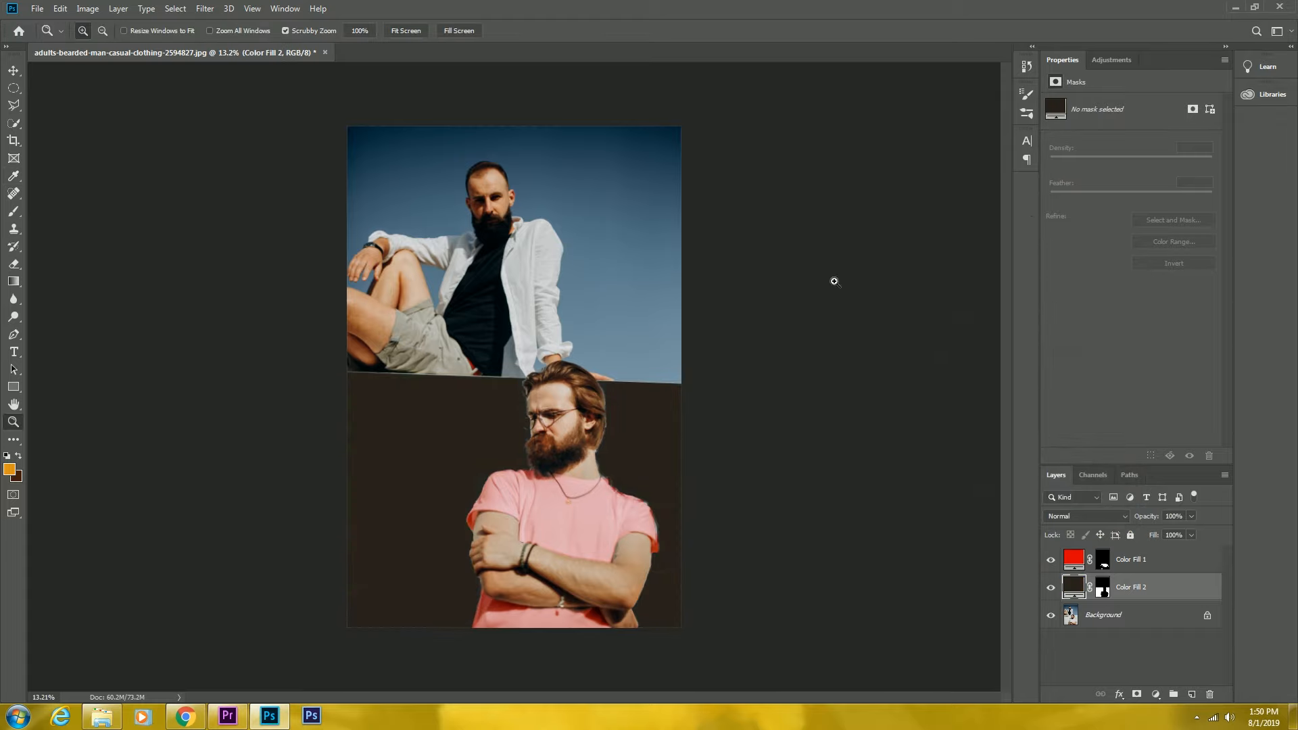
# Step: Set the van wall fill layer's blend mode to Soft Light and change its colour to black (000000)
pyautogui.click(1105, 516)
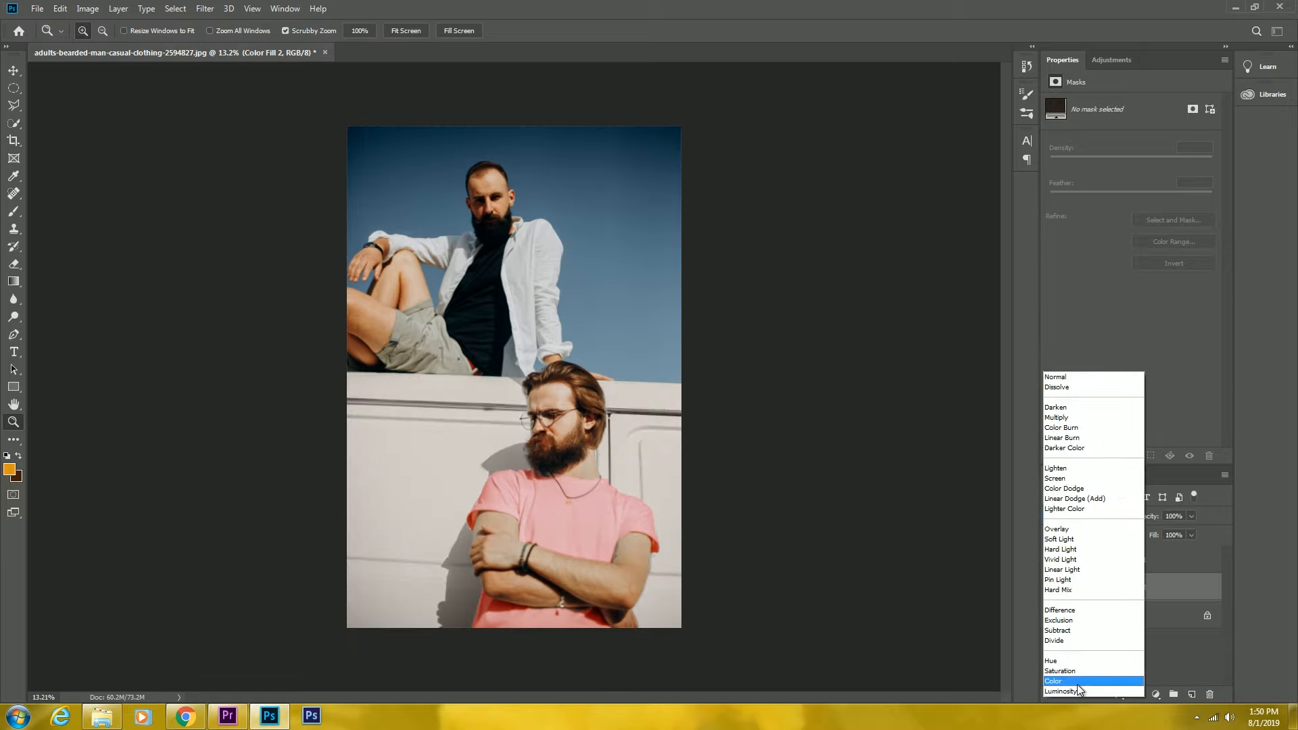
pyautogui.click(1094, 540)
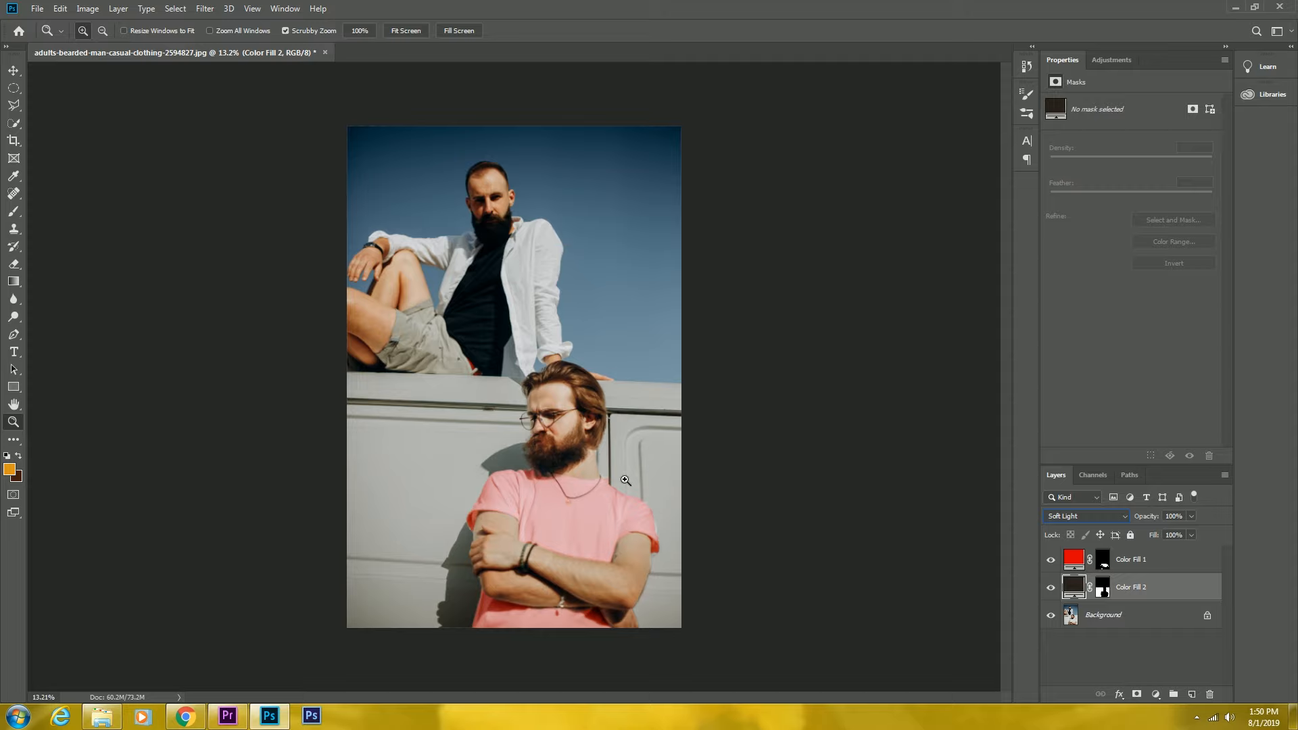
pyautogui.doubleClick(1083, 586)
pyautogui.moveTo(872, 449)
pyautogui.mouseDown()
pyautogui.moveTo(806, 438)
pyautogui.moveTo(799, 294)
pyautogui.mouseUp()
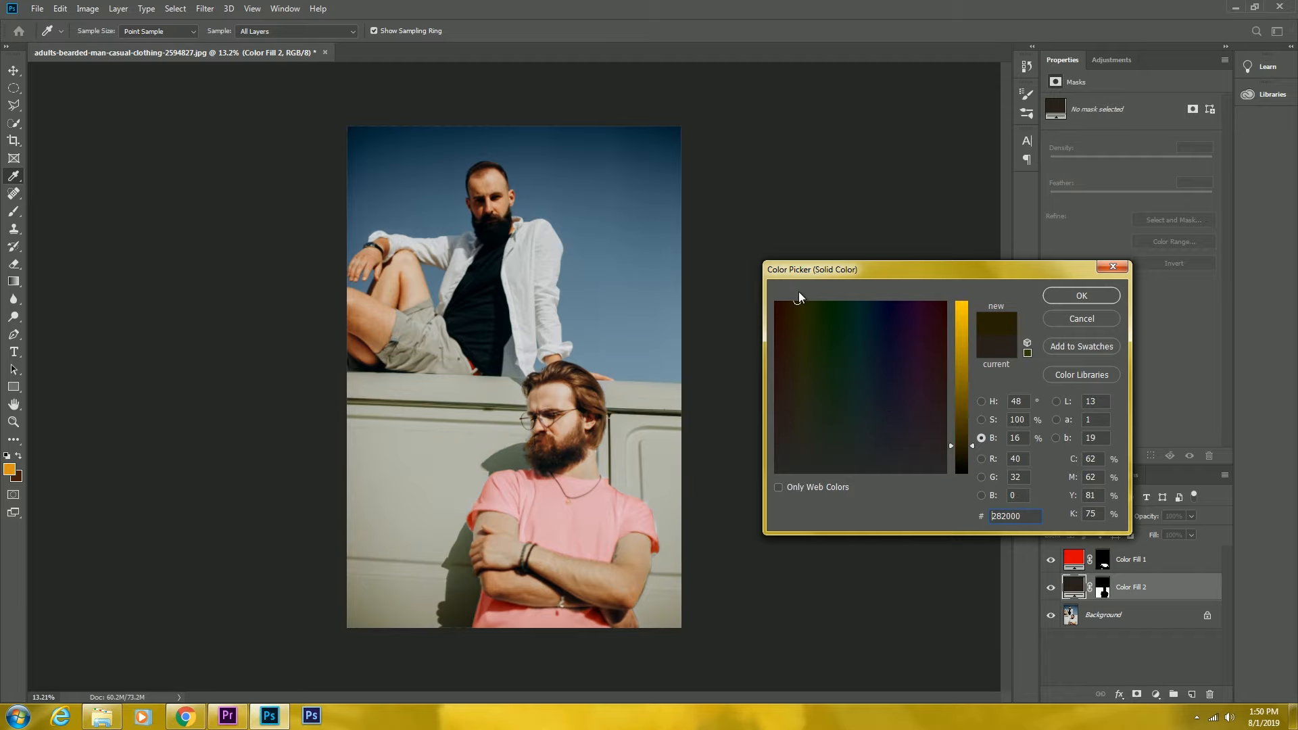
pyautogui.moveTo(966, 355)
pyautogui.mouseDown()
pyautogui.moveTo(964, 334)
pyautogui.moveTo(960, 480)
pyautogui.mouseUp()
pyautogui.moveTo(880, 431); pyautogui.dragTo(792, 467)
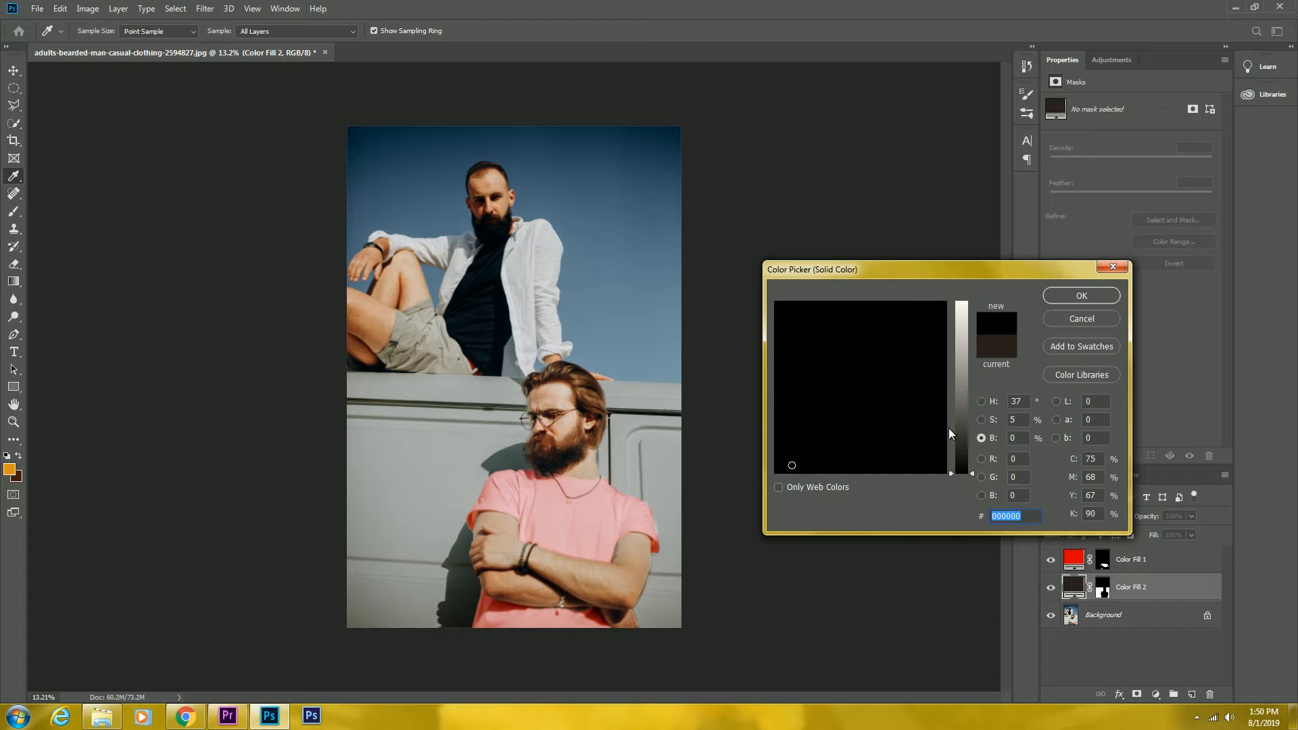
pyautogui.click(1082, 296)
pyautogui.press('z')
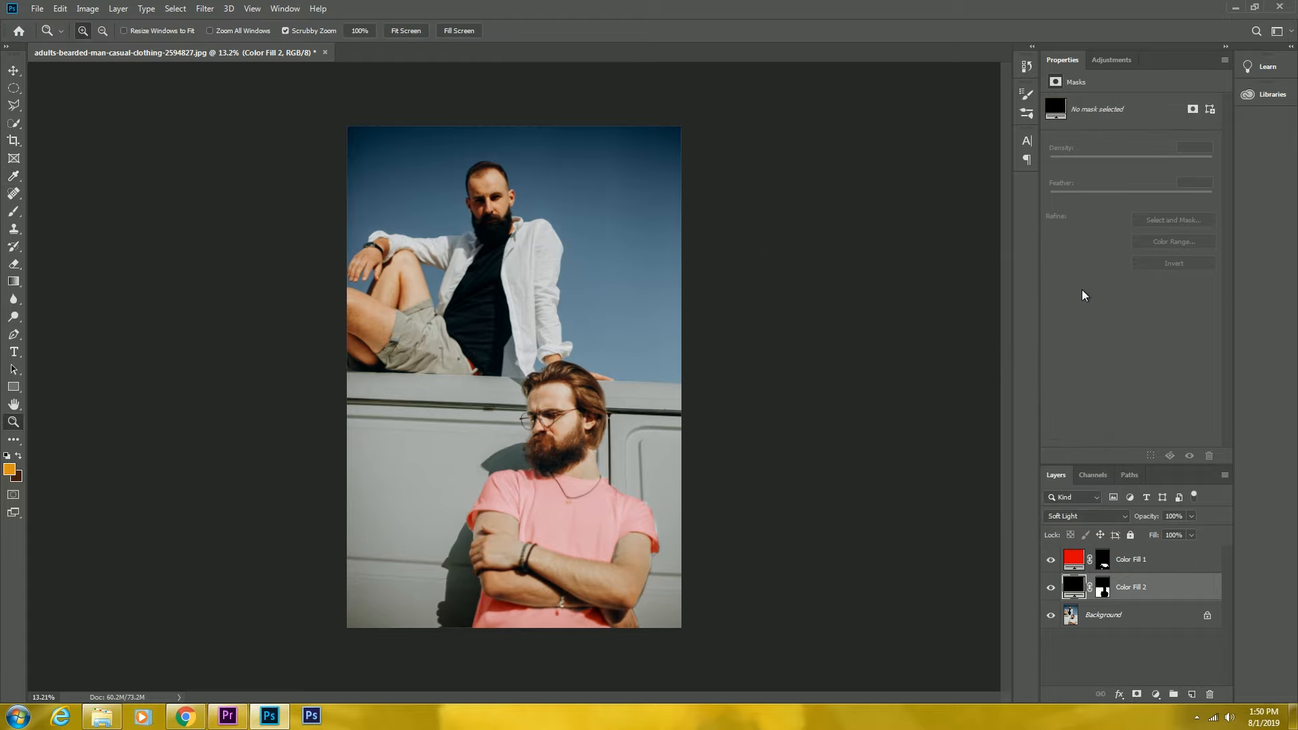